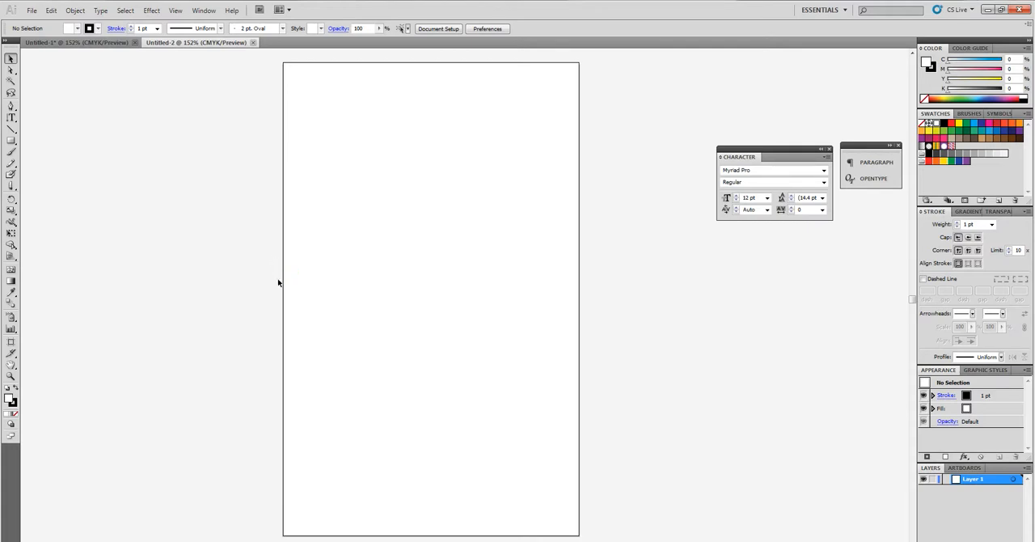
# Step: Create a new document with a 60 × 36 in artboard
pyautogui.click(32, 9)
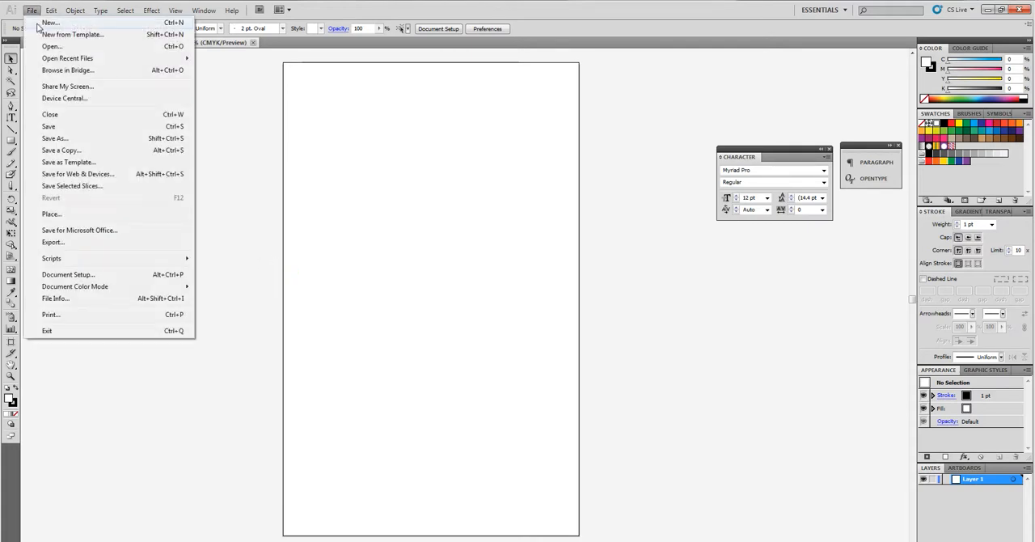
pyautogui.click(40, 21)
pyautogui.click(651, 175)
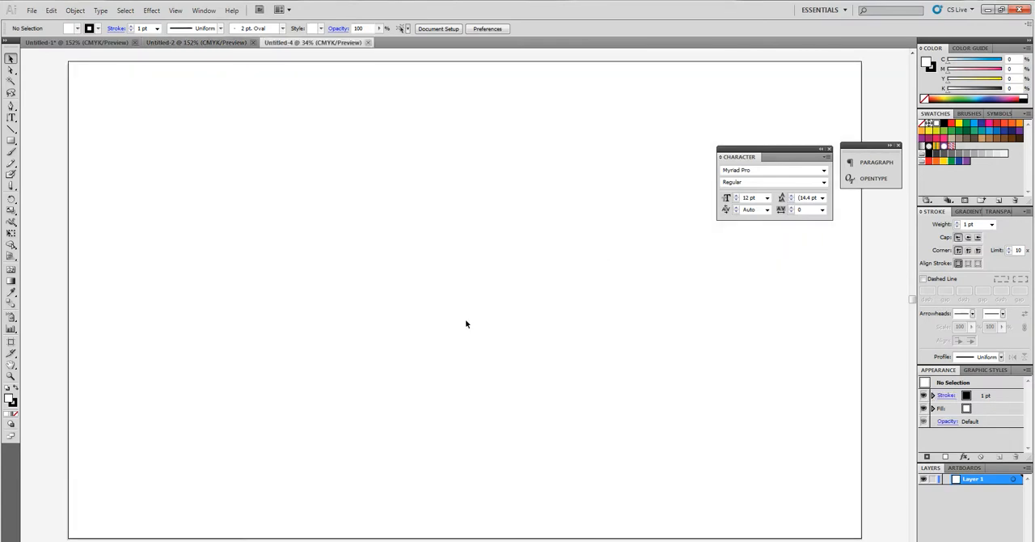
pyautogui.hotkey('ctrl', '-')
pyautogui.hotkey('ctrl', '-')
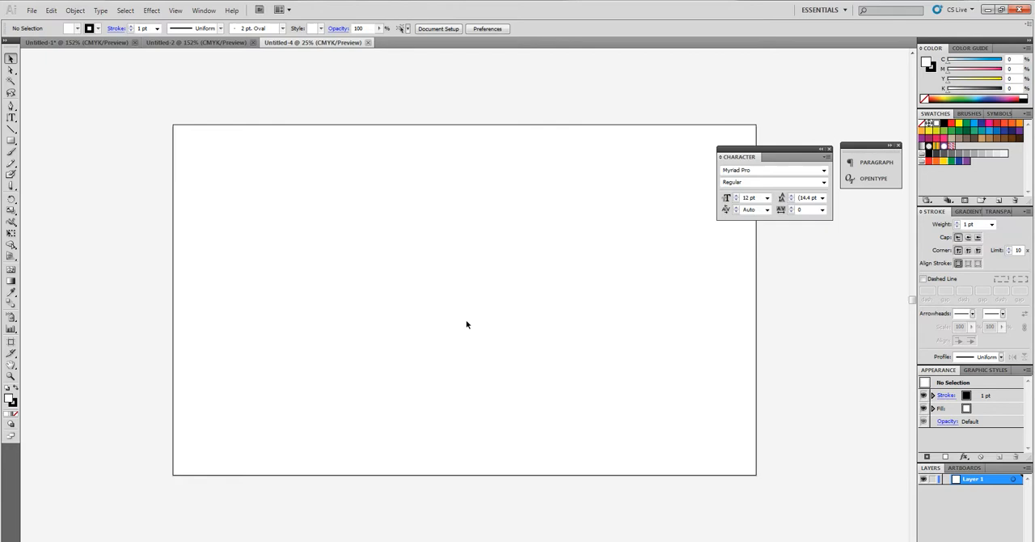
pyautogui.moveTo(508, 344); pyautogui.dragTo(448, 337)
pyautogui.hotkey('ctrl', '-')
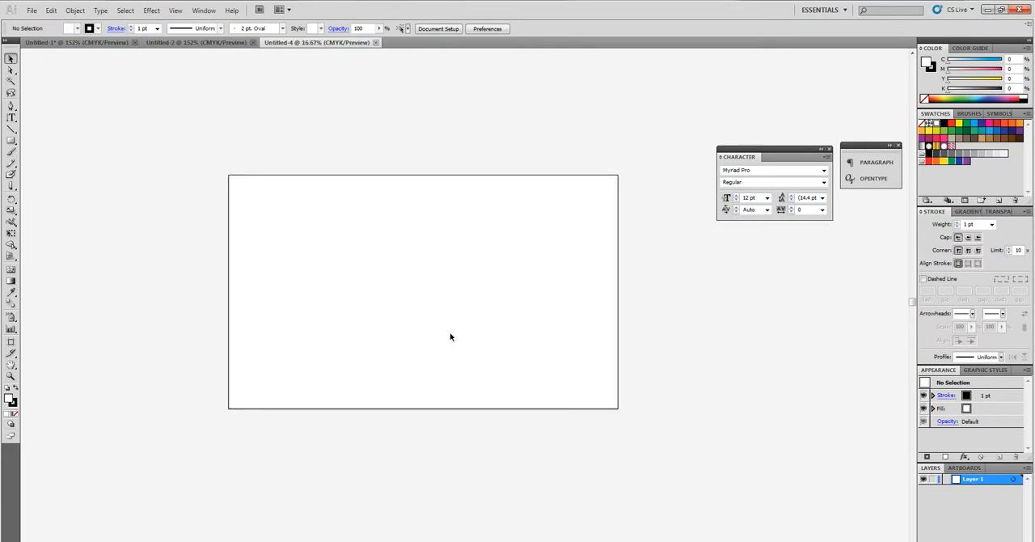
# Step: Review the width and height settings for a new document without creating another one
pyautogui.click(34, 12)
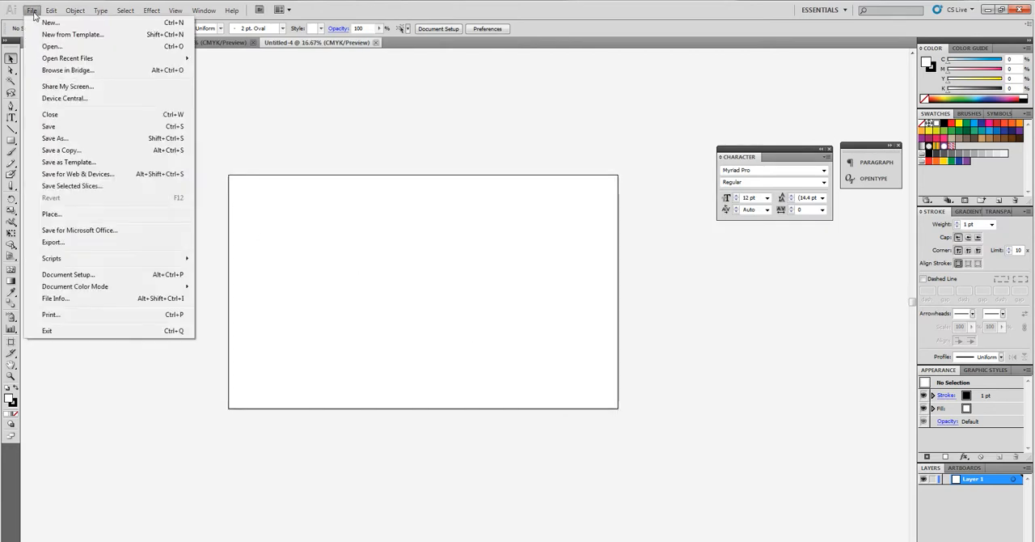
pyautogui.click(48, 22)
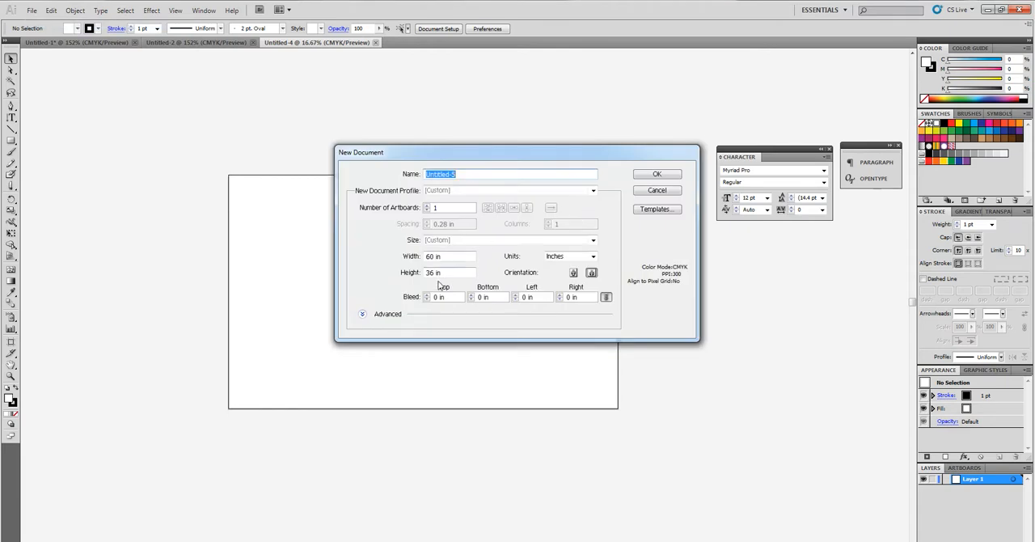
pyautogui.click(449, 275)
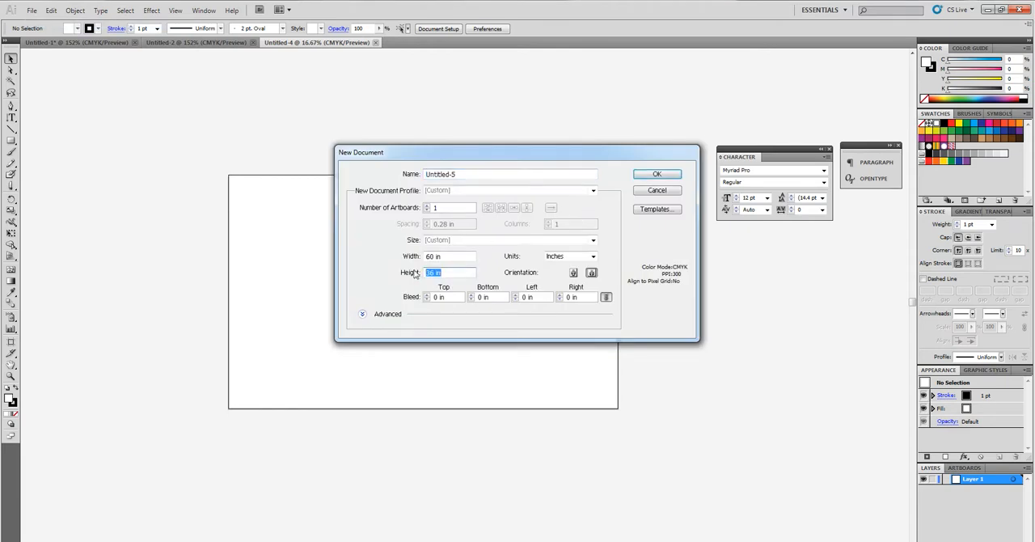
pyautogui.click(451, 256)
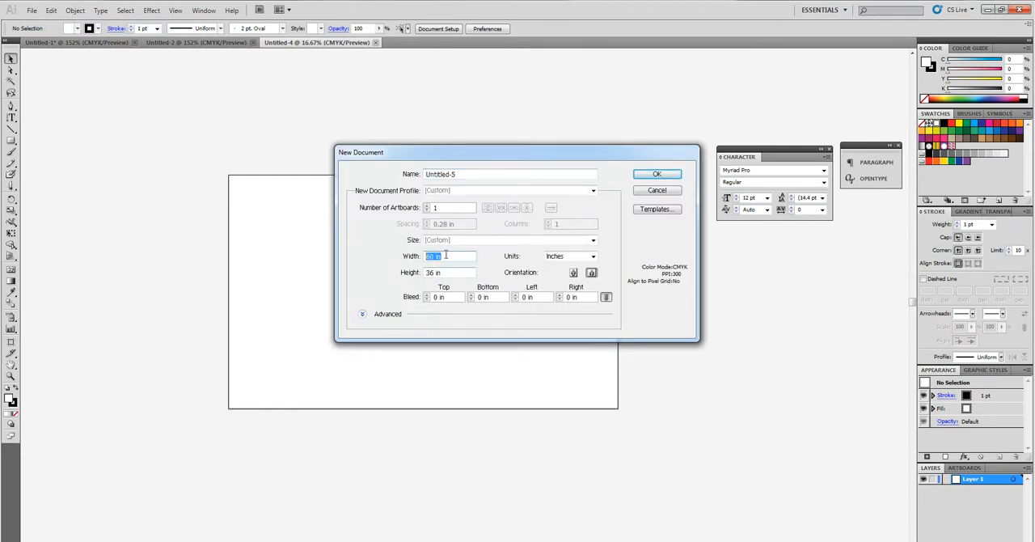
pyautogui.click(656, 190)
# Step: Draw a 60 × 36 in rectangle covering the whole artboard and expand Layer 1 to list its contents
pyautogui.click(12, 140)
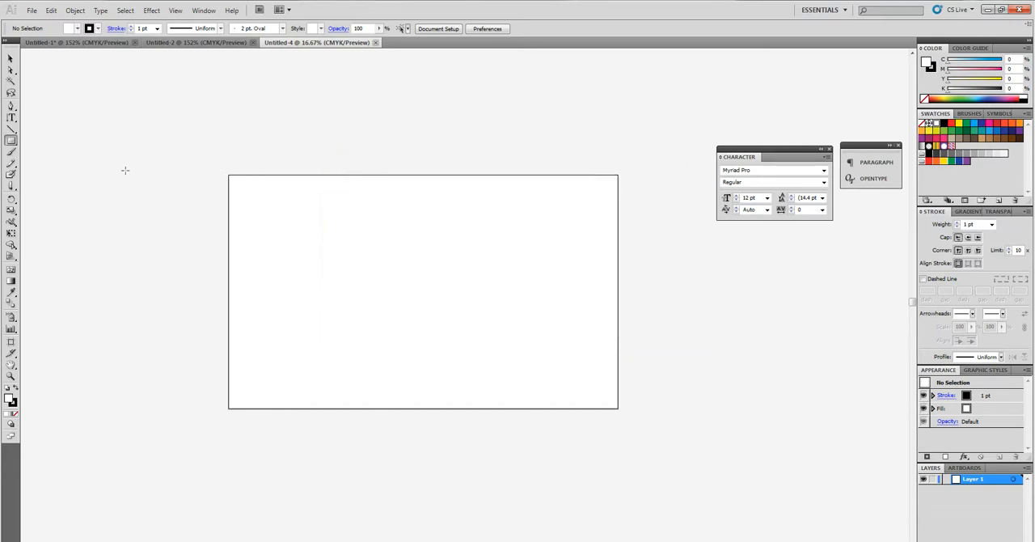
pyautogui.moveTo(227, 173); pyautogui.dragTo(619, 408)
pyautogui.click(946, 479)
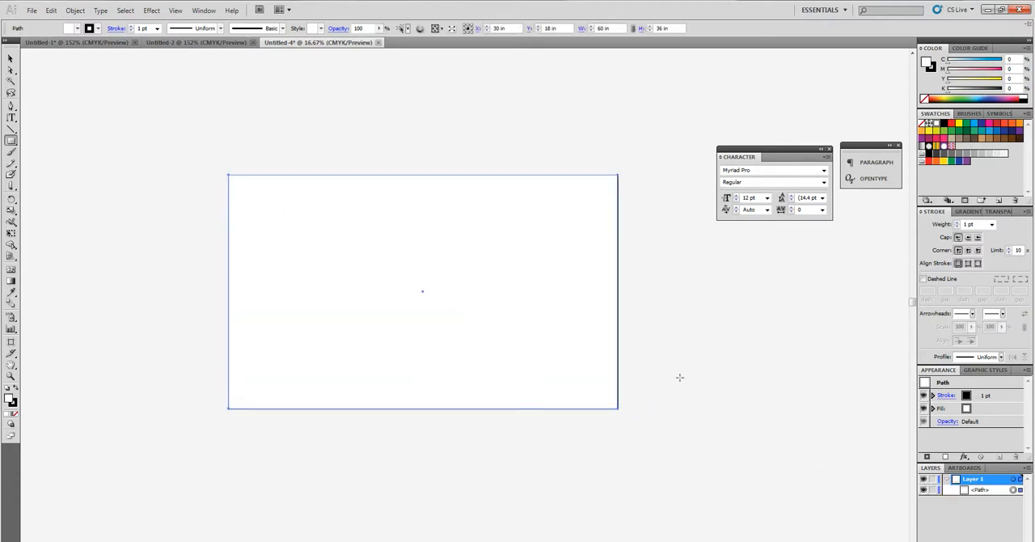
pyautogui.click(10, 58)
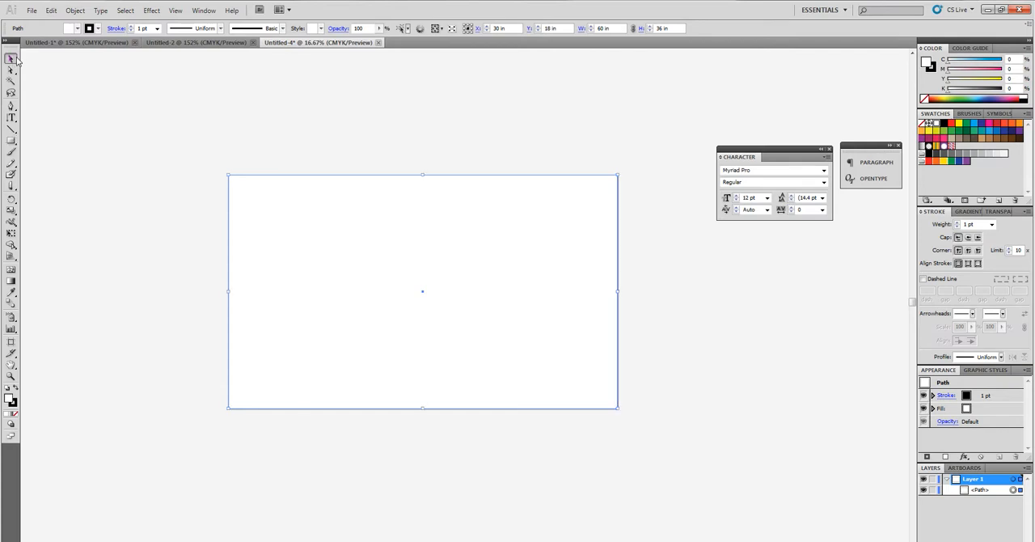
# Step: Add a second rectangle with exact dimensions of 58 in wide and 34 in high
pyautogui.click(10, 141)
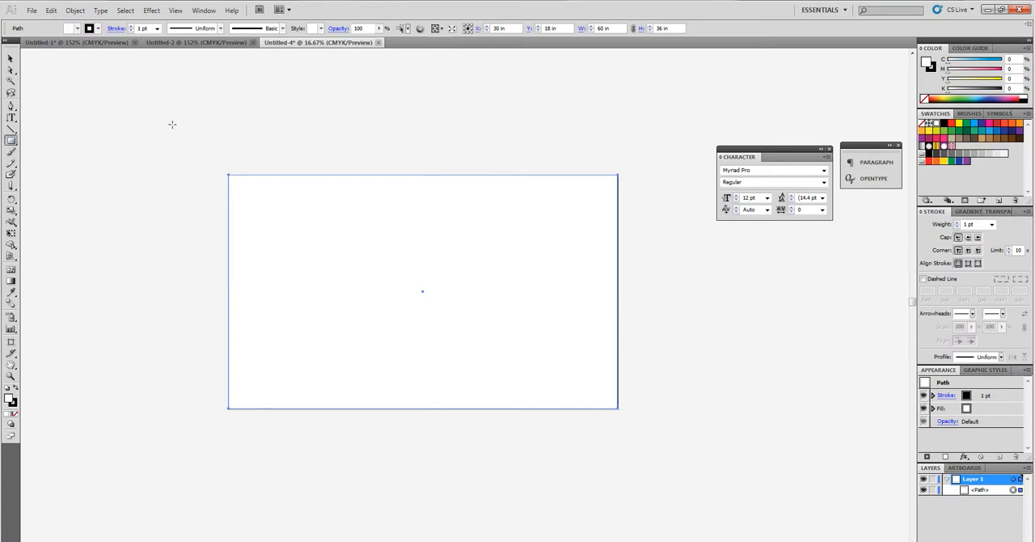
pyautogui.click(426, 327)
pyautogui.moveTo(498, 282); pyautogui.dragTo(485, 284)
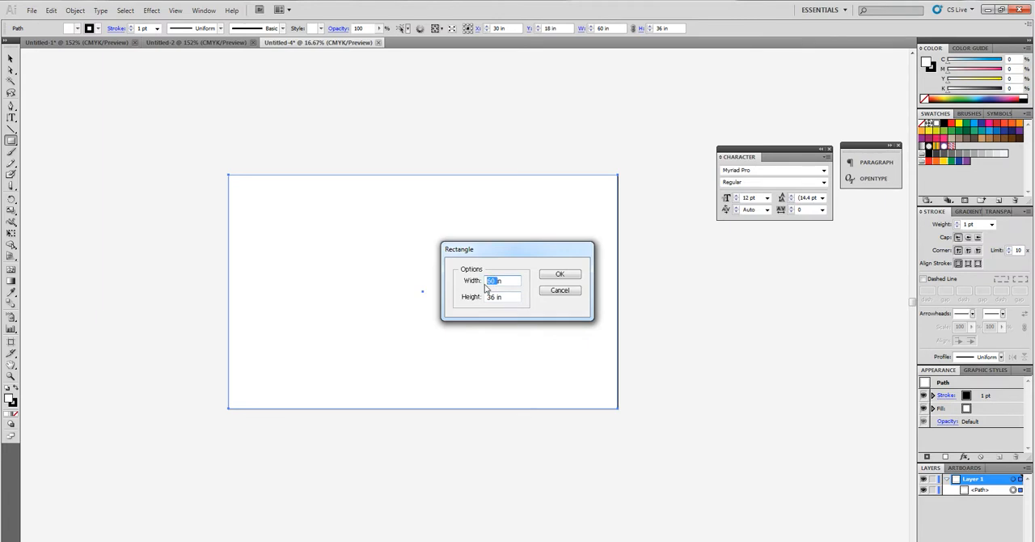
pyautogui.write('58')
pyautogui.press('Tab')
pyautogui.write('34 in')
pyautogui.press('Return')
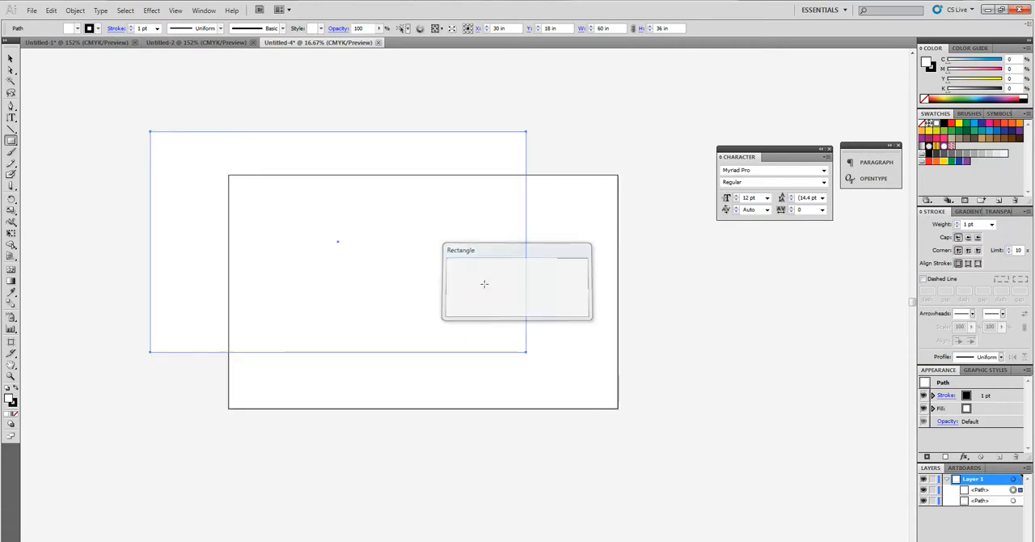
# Step: Give the 58 × 34 in rectangle no fill and a red stroke, and center it inside the artboard
pyautogui.click(10, 58)
pyautogui.moveTo(303, 130); pyautogui.dragTo(393, 112)
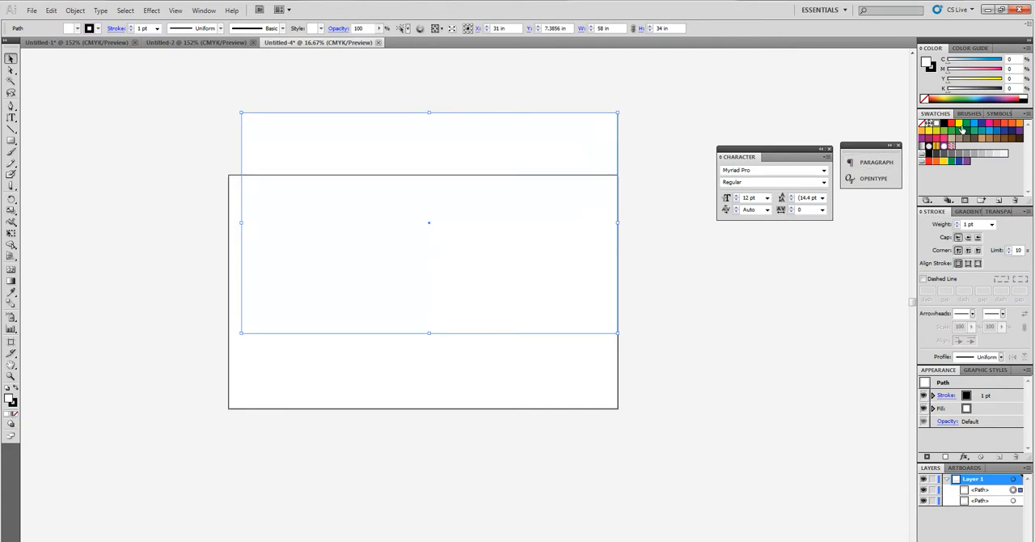
pyautogui.moveTo(959, 123); pyautogui.dragTo(592, 194)
pyautogui.press('/')
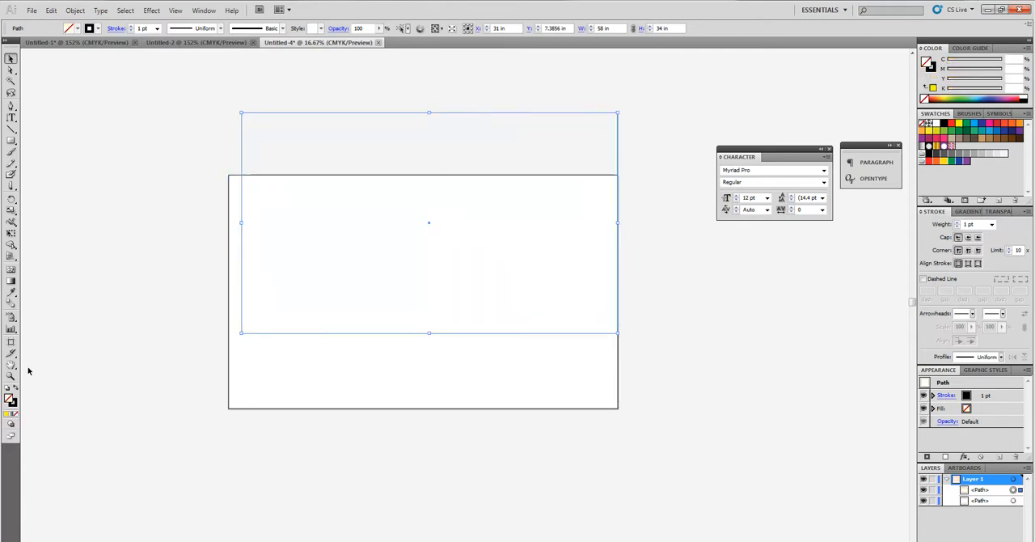
pyautogui.click(13, 403)
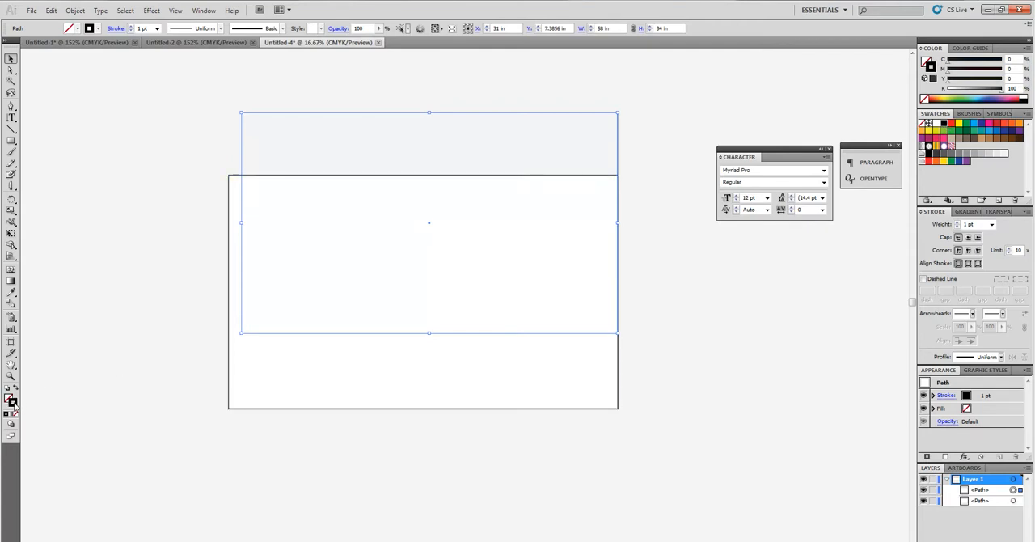
pyautogui.click(951, 123)
pyautogui.moveTo(463, 119); pyautogui.dragTo(467, 189)
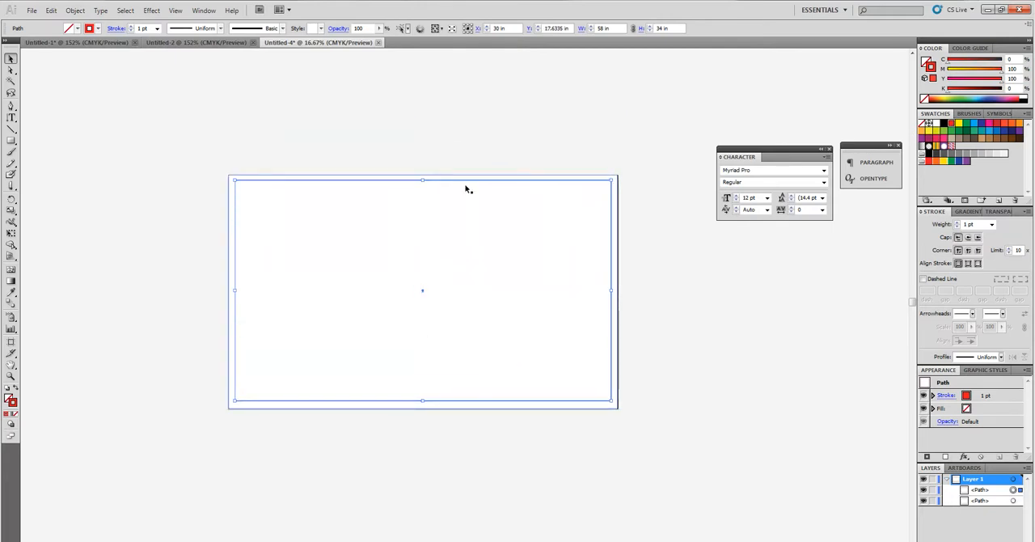
# Step: Set the red inner rectangle's stroke weight to 10 pt and deselect it
pyautogui.click(490, 127)
pyautogui.click(489, 181)
pyautogui.click(132, 26)
pyautogui.click(132, 26)
pyautogui.click(132, 26)
pyautogui.click(132, 25)
pyautogui.click(131, 26)
pyautogui.click(132, 26)
pyautogui.click(132, 26)
pyautogui.click(132, 25)
pyautogui.click(131, 26)
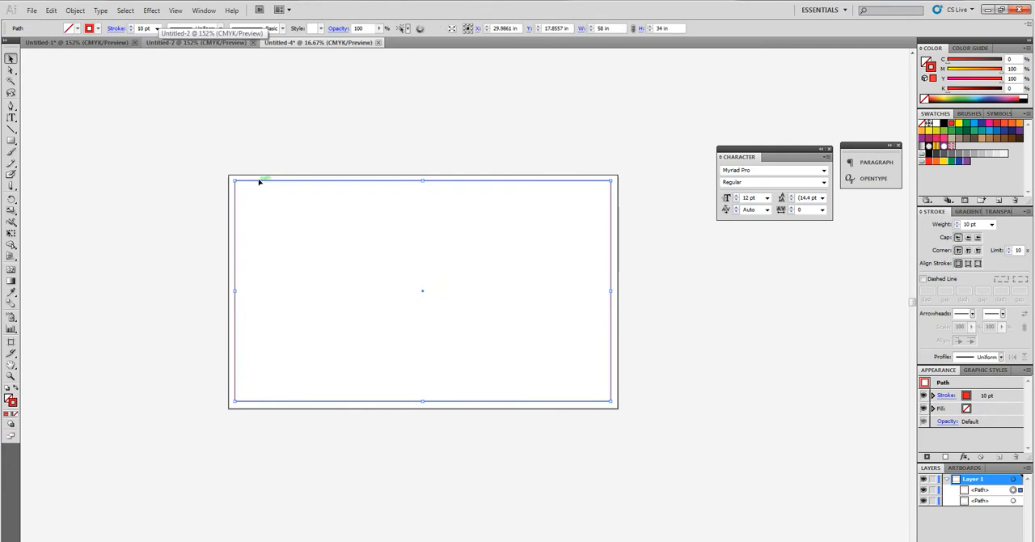
pyautogui.click(349, 177)
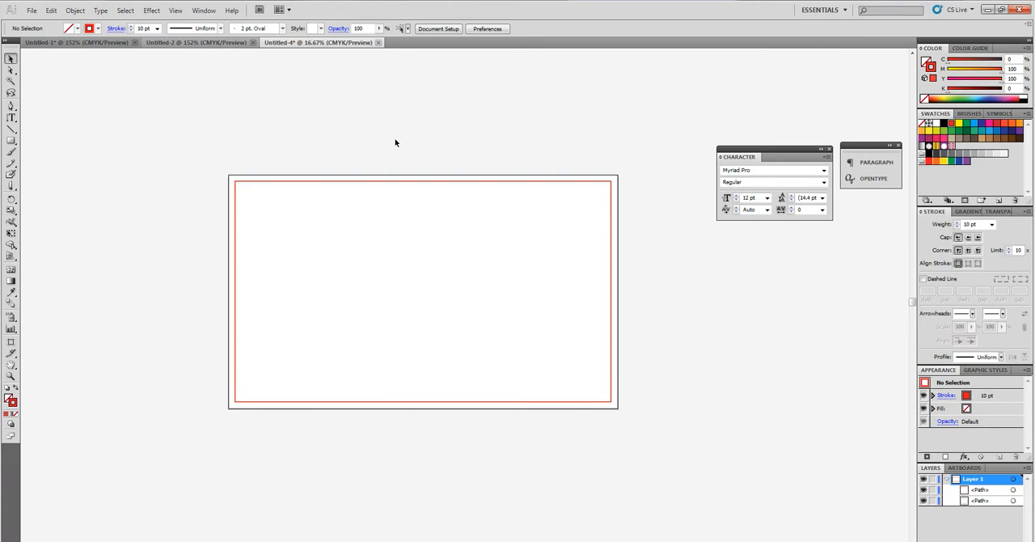
# Step: Copy all the Dunkin' Donuts artwork from Untitled-1 into the 60 × 36 in document, placing it beside the artboard
pyautogui.click(79, 42)
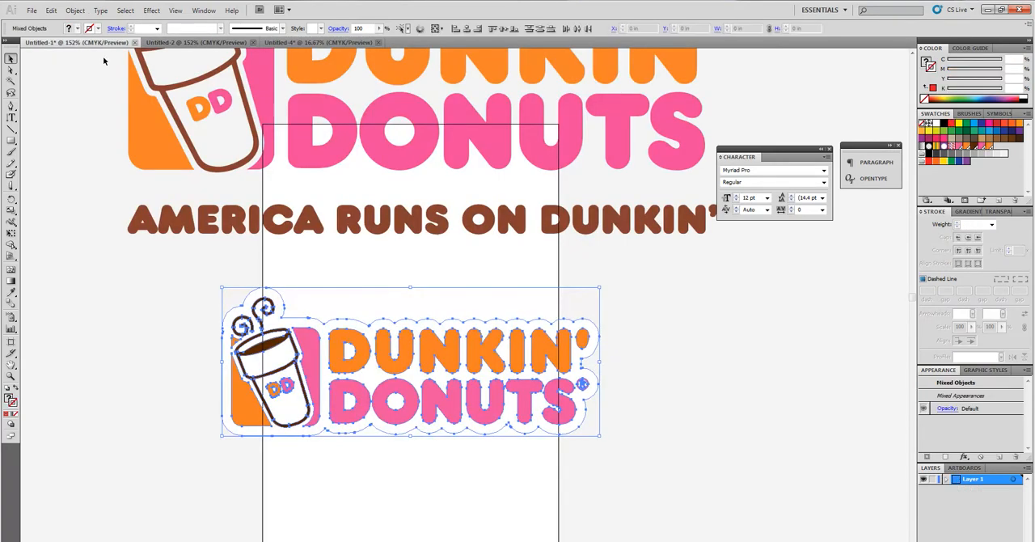
pyautogui.scroll(3, 266, 208)
pyautogui.scroll(-2, 266, 203)
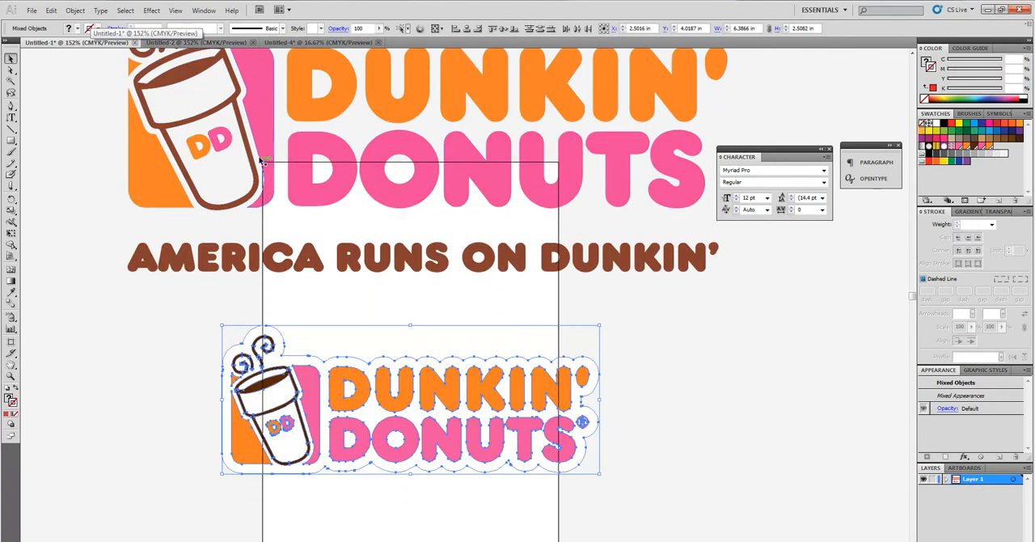
pyautogui.scroll(4, 254, 200)
pyautogui.scroll(-2, 298, 191)
pyautogui.hotkey('ctrl', 'a')
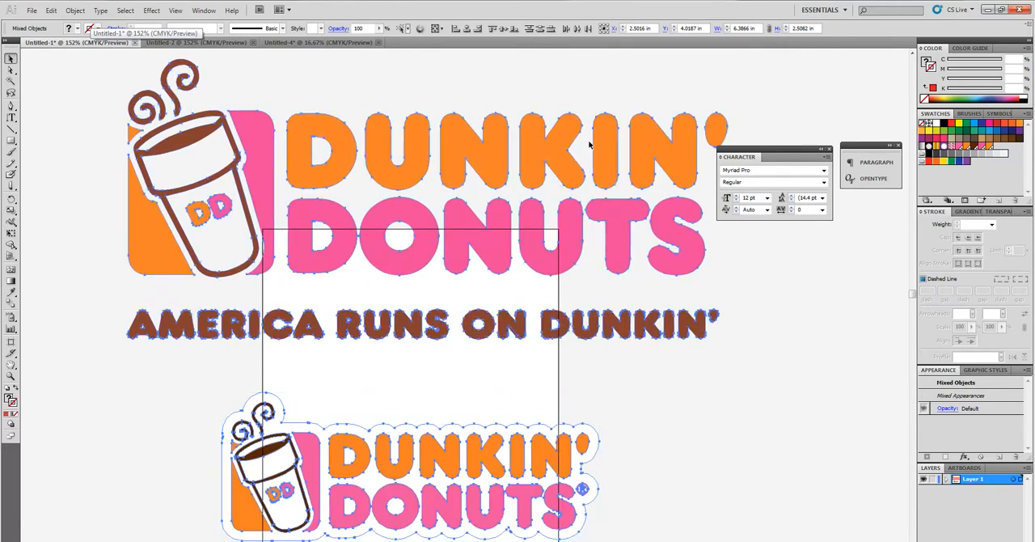
pyautogui.click(319, 45)
pyautogui.hotkey('ctrl', 'v')
pyautogui.moveTo(464, 287); pyautogui.dragTo(125, 147)
# Step: Separate the logo with the tagline from the small logo and move it above the artboard
pyautogui.click(127, 222)
pyautogui.moveTo(65, 113); pyautogui.dragTo(188, 232)
pyautogui.click(158, 248)
pyautogui.click(172, 221)
pyautogui.moveTo(117, 162); pyautogui.dragTo(111, 117)
pyautogui.moveTo(74, 162); pyautogui.dragTo(159, 206)
pyautogui.moveTo(113, 103); pyautogui.dragTo(332, 102)
pyautogui.scroll(2, 418, 210)
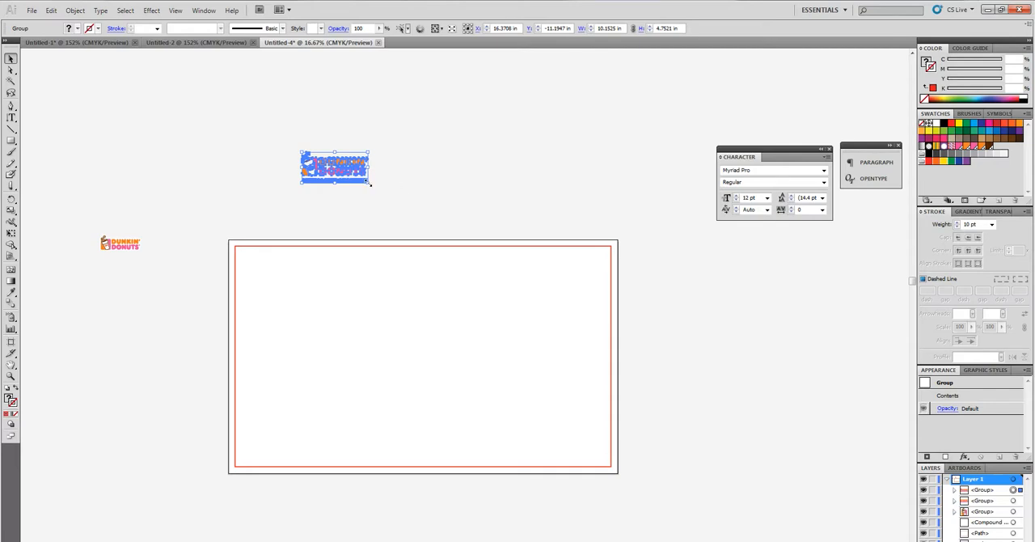
# Step: Try resizing the tagline logo freely without keeping its proportions, and undo the resizing
pyautogui.moveTo(370, 183); pyautogui.dragTo(596, 339)
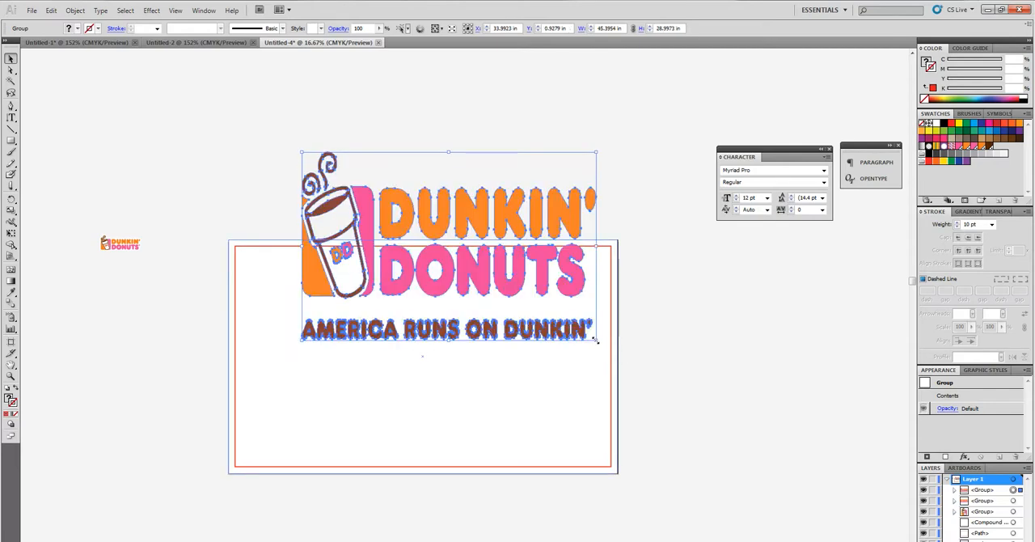
pyautogui.moveTo(596, 341); pyautogui.dragTo(633, 236)
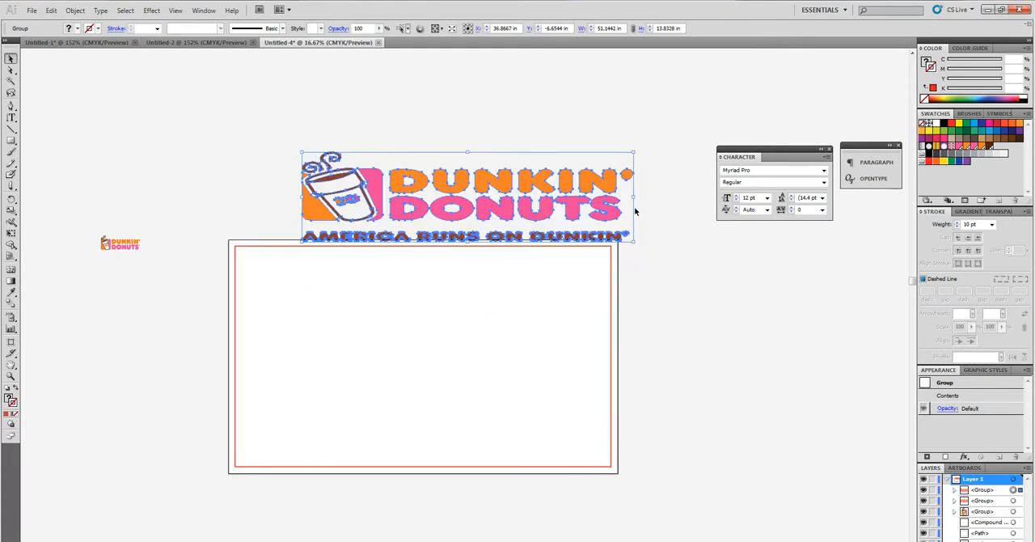
pyautogui.moveTo(634, 152); pyautogui.dragTo(559, 139)
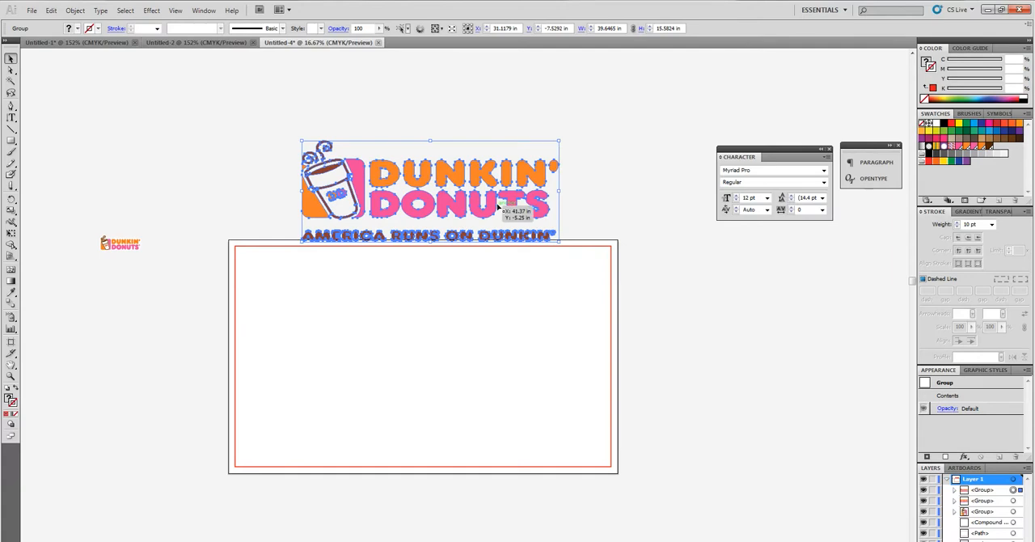
pyautogui.click(613, 195)
pyautogui.hotkey('ctrl', 'z')
pyautogui.hotkey('ctrl', 'z')
pyautogui.hotkey('ctrl', 'z')
pyautogui.hotkey('ctrl', 'z')
# Step: Enlarge the tagline logo proportionally while it sits above the artboard
pyautogui.moveTo(348, 170); pyautogui.dragTo(553, 286)
pyautogui.scroll(4, 455, 265)
pyautogui.moveTo(458, 289); pyautogui.dragTo(362, 166)
pyautogui.scroll(-1, 555, 297)
pyautogui.scroll(-2, 555, 297)
pyautogui.scroll(3, 404, 212)
pyautogui.click(278, 255)
pyautogui.moveTo(168, 277); pyautogui.dragTo(90, 325)
pyautogui.click(279, 165)
# Step: Move the tagline logo onto the artboard and scale it proportionally to about 44 × 20.6 in, centered within the red border
pyautogui.moveTo(279, 165); pyautogui.dragTo(421, 432)
pyautogui.moveTo(600, 491); pyautogui.dragTo(571, 488)
pyautogui.moveTo(485, 405); pyautogui.dragTo(480, 396)
pyautogui.scroll(-1, 690, 410)
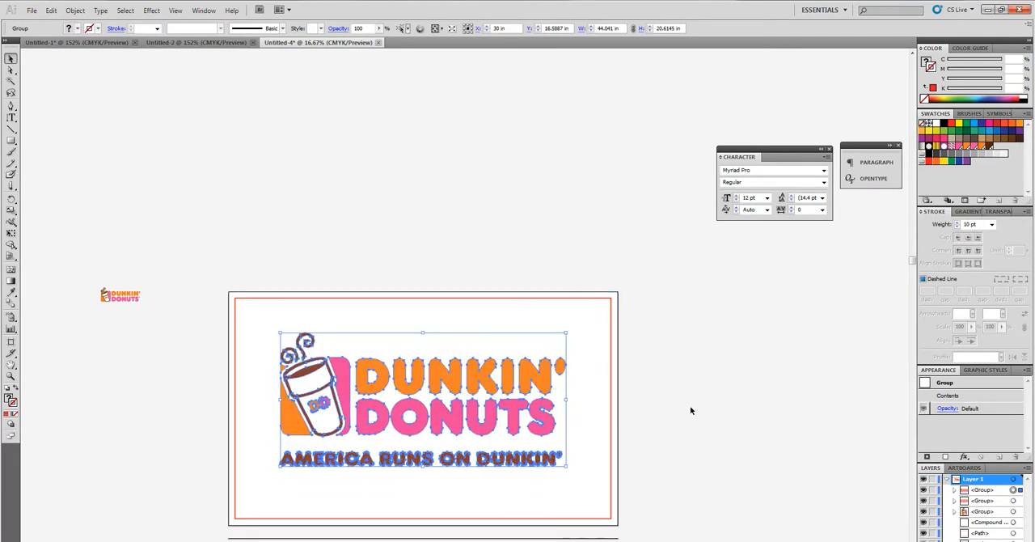
pyautogui.scroll(-2, 690, 410)
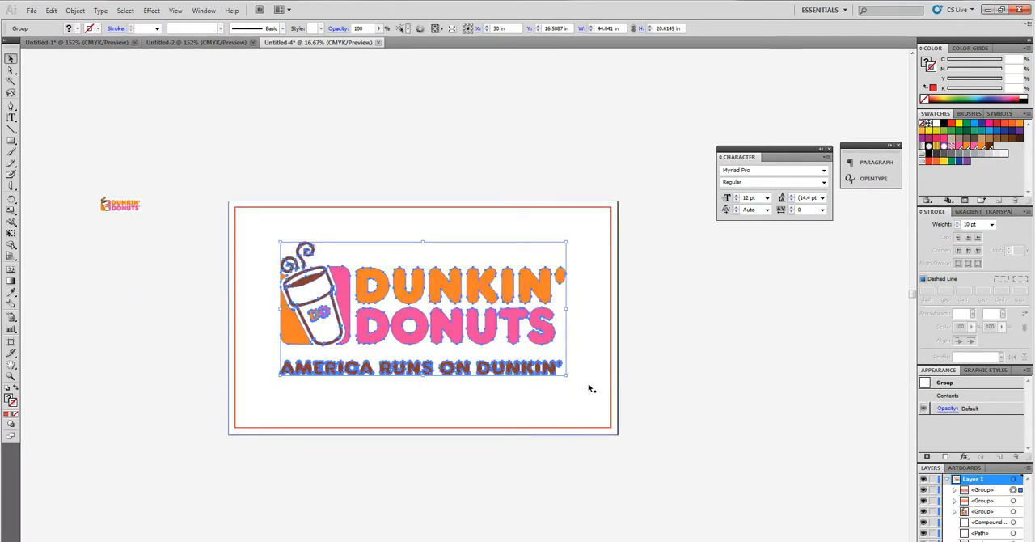
pyautogui.click(689, 354)
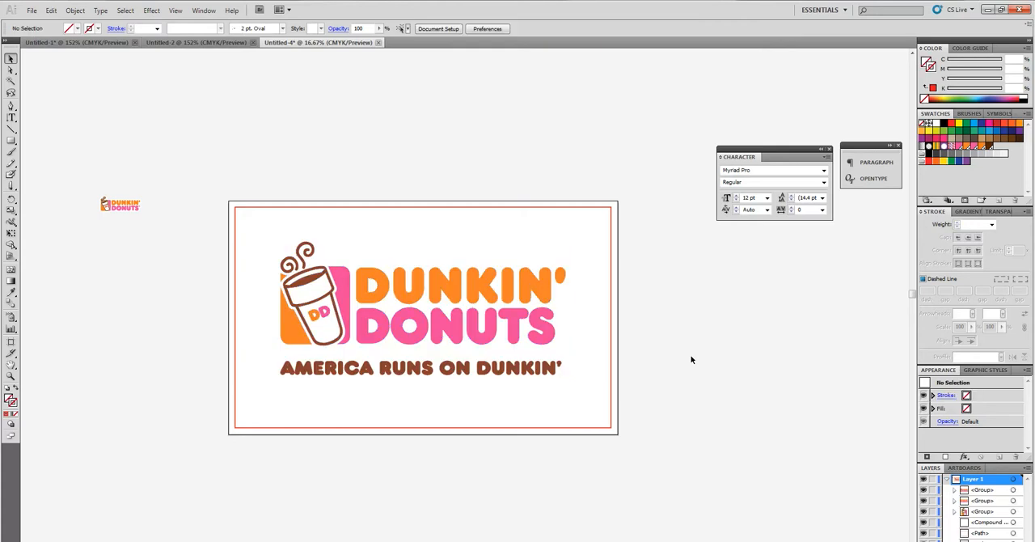
# Step: Move the tagline logo off the artboard to the empty area above it and deselect it
pyautogui.click(505, 294)
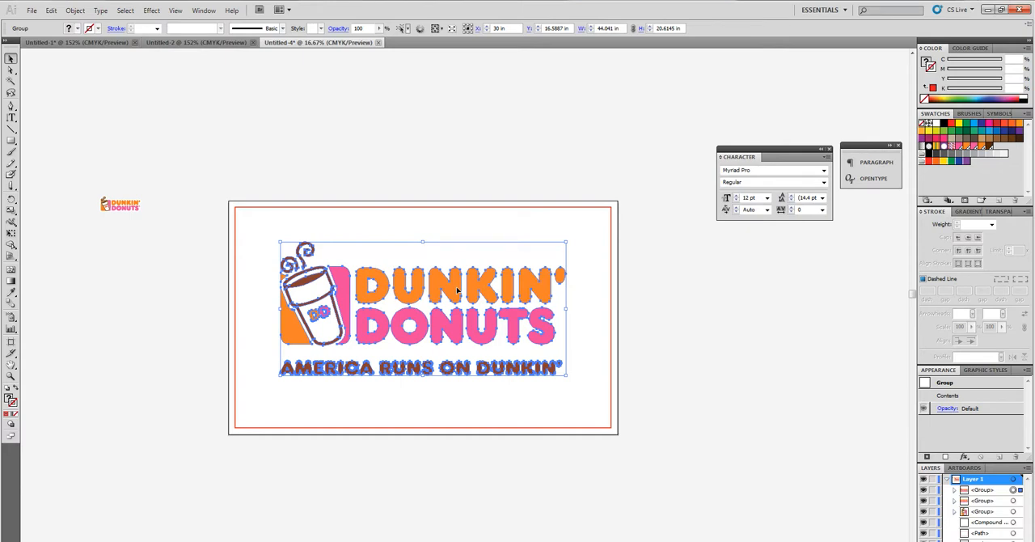
pyautogui.scroll(3, 450, 293)
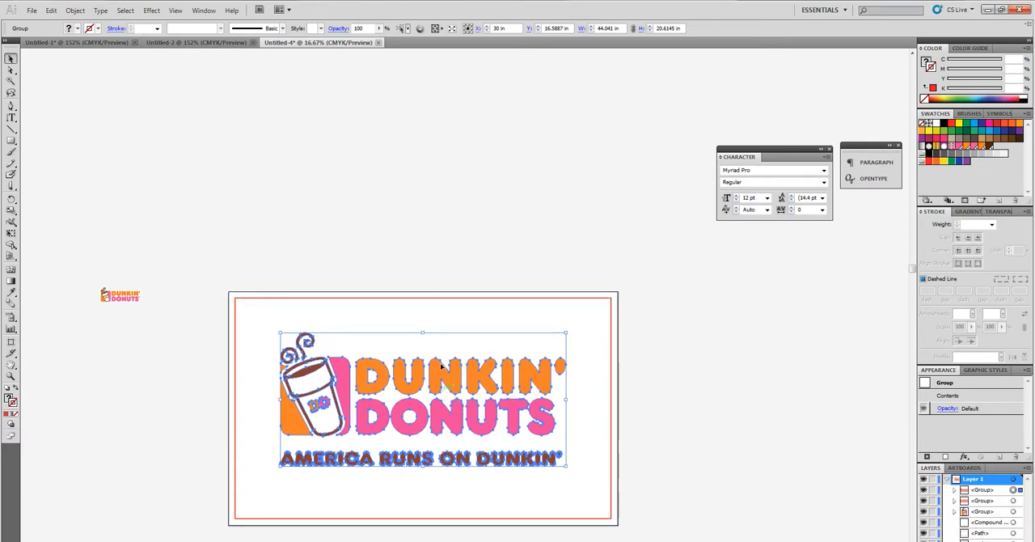
pyautogui.moveTo(444, 393); pyautogui.dragTo(444, 136)
pyautogui.scroll(-1, 374, 311)
pyautogui.scroll(3, 256, 229)
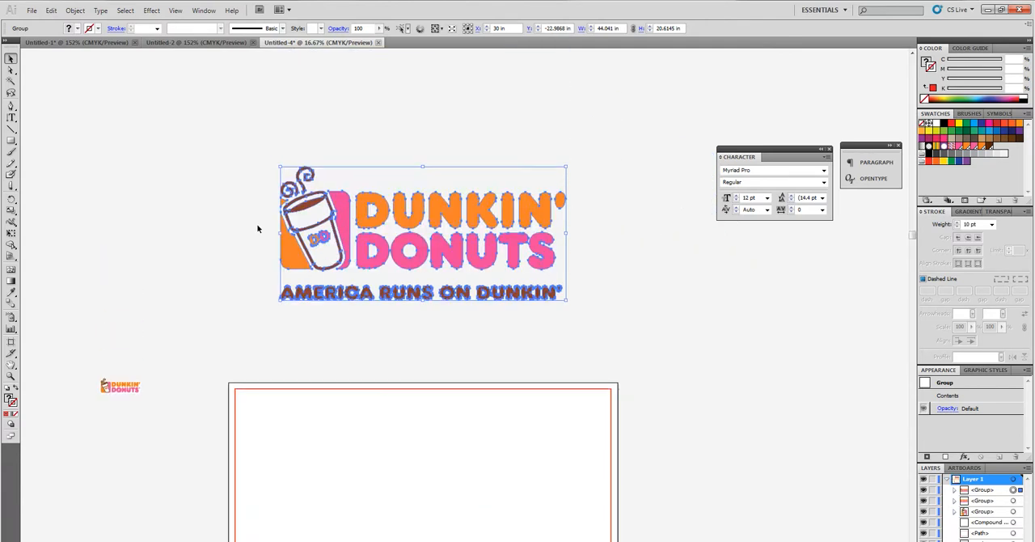
pyautogui.click(220, 211)
pyautogui.moveTo(215, 148); pyautogui.dragTo(607, 329)
pyautogui.click(577, 328)
# Step: Select the 60 × 36 in background rectangle and fill it with yellow
pyautogui.scroll(-2, 416, 243)
pyautogui.scroll(-3, 417, 244)
pyautogui.click(605, 280)
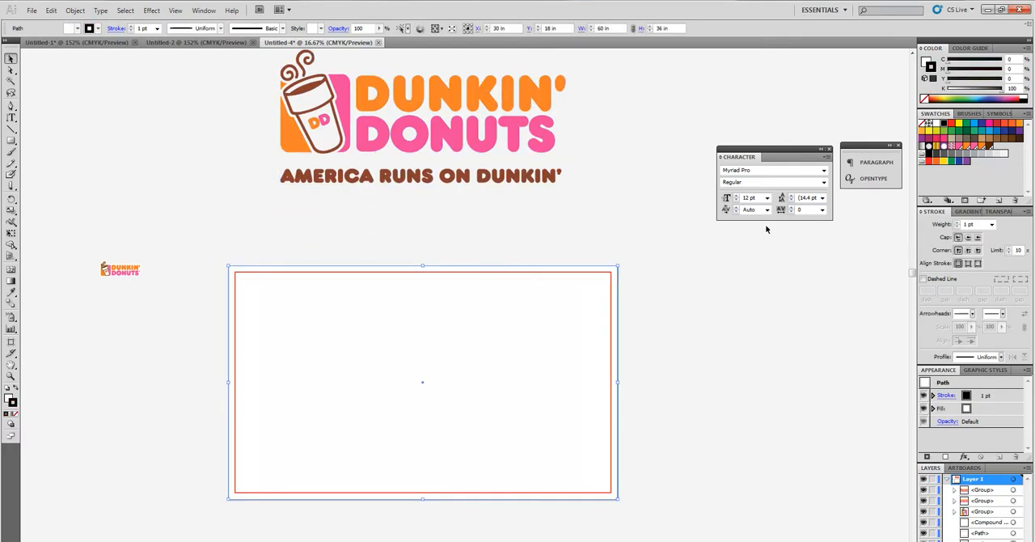
pyautogui.click(925, 132)
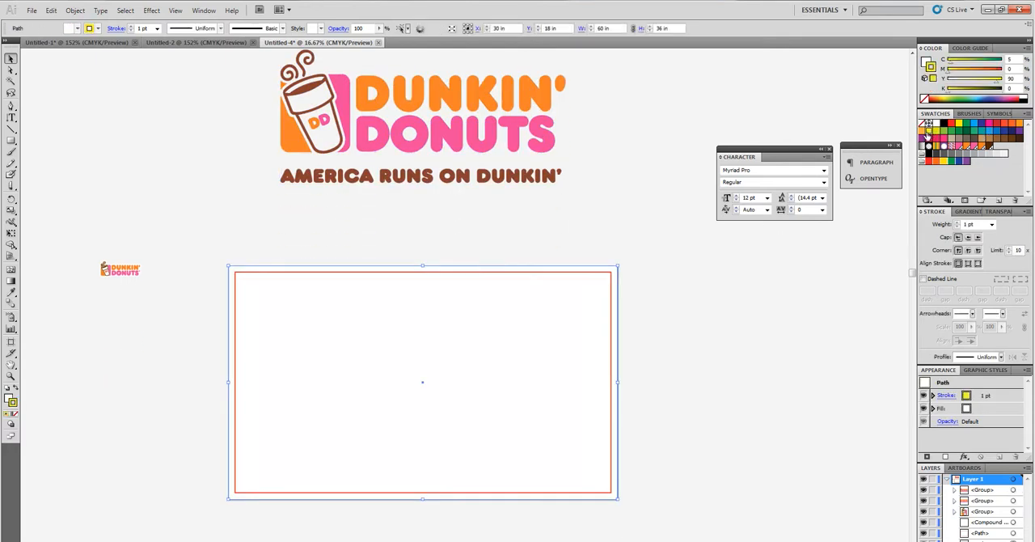
pyautogui.click(8, 397)
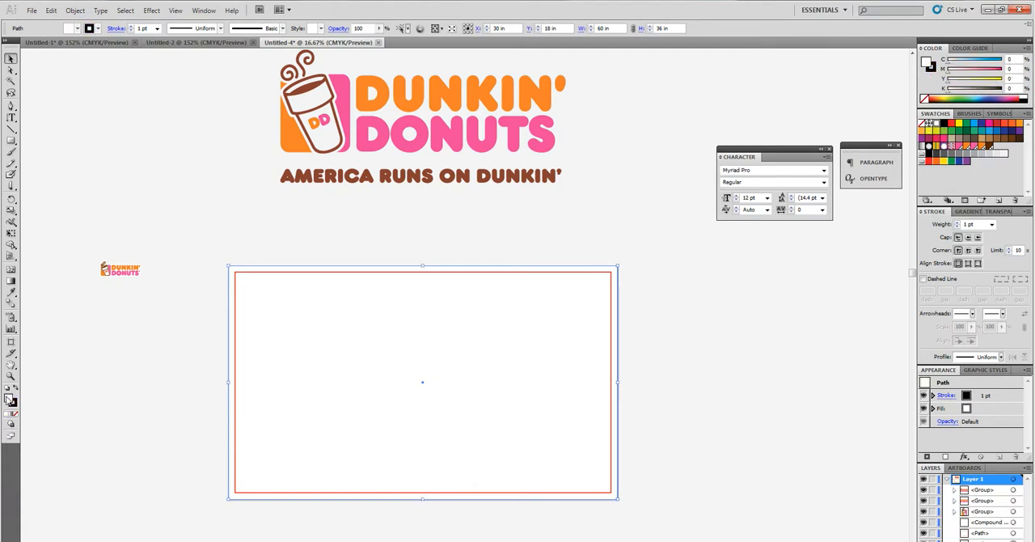
pyautogui.click(931, 126)
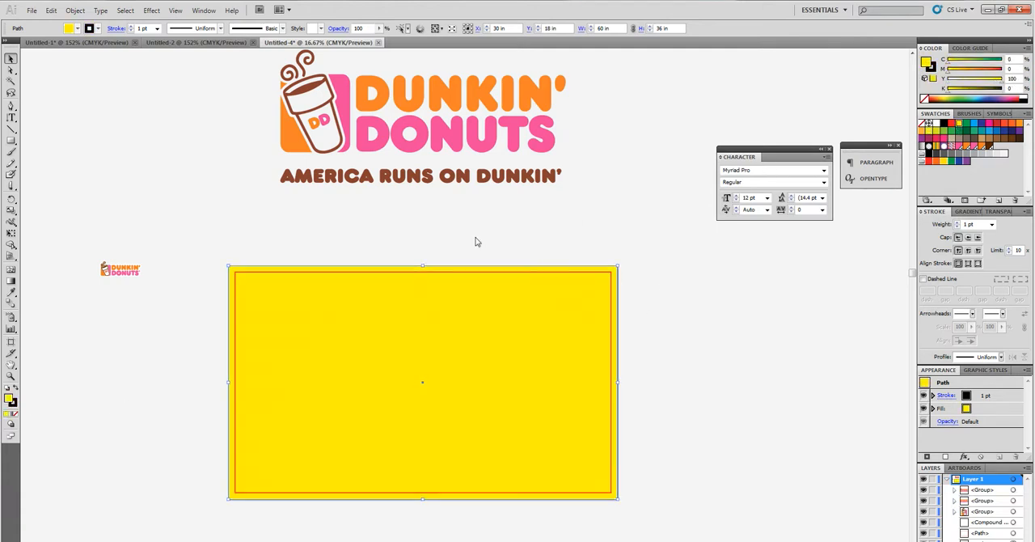
# Step: Try the tagline logo on the yellow background, and move it back off to the empty area above the artboard
pyautogui.moveTo(464, 153); pyautogui.dragTo(453, 406)
pyautogui.click(448, 201)
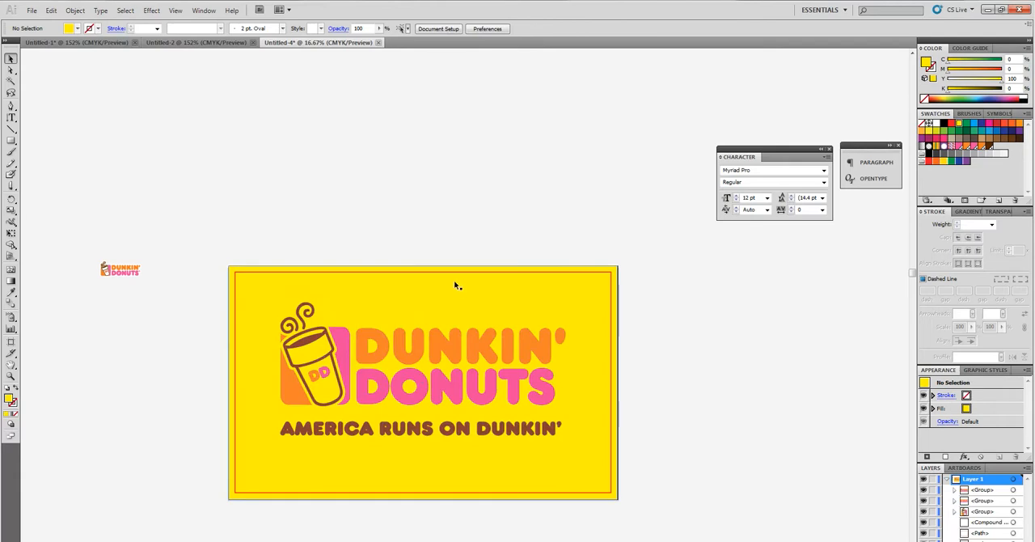
pyautogui.moveTo(418, 359); pyautogui.dragTo(425, 152)
pyautogui.scroll(1, 455, 300)
pyautogui.click(416, 293)
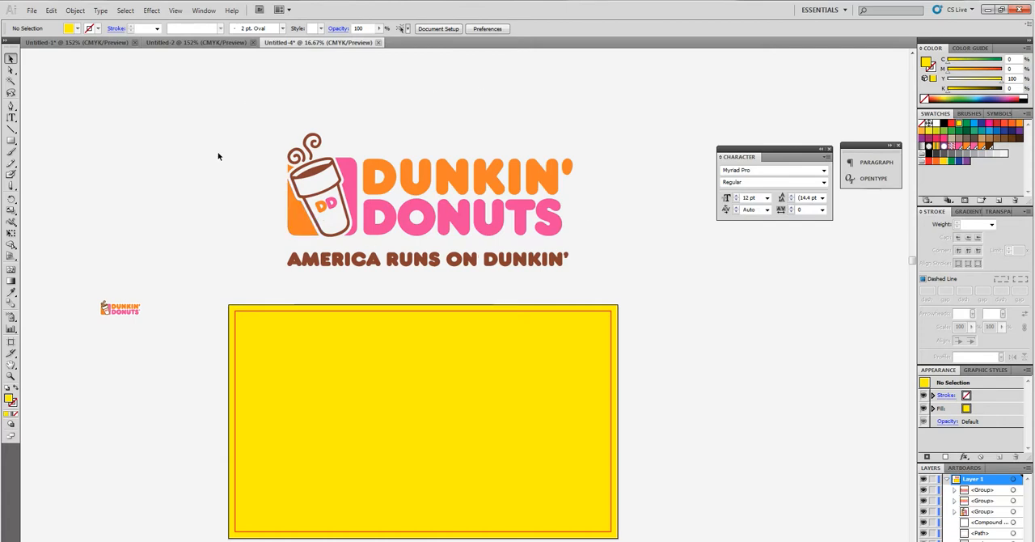
# Step: Open the tagline logo's group in isolation mode to examine its parts, and exit isolation
pyautogui.click(425, 218)
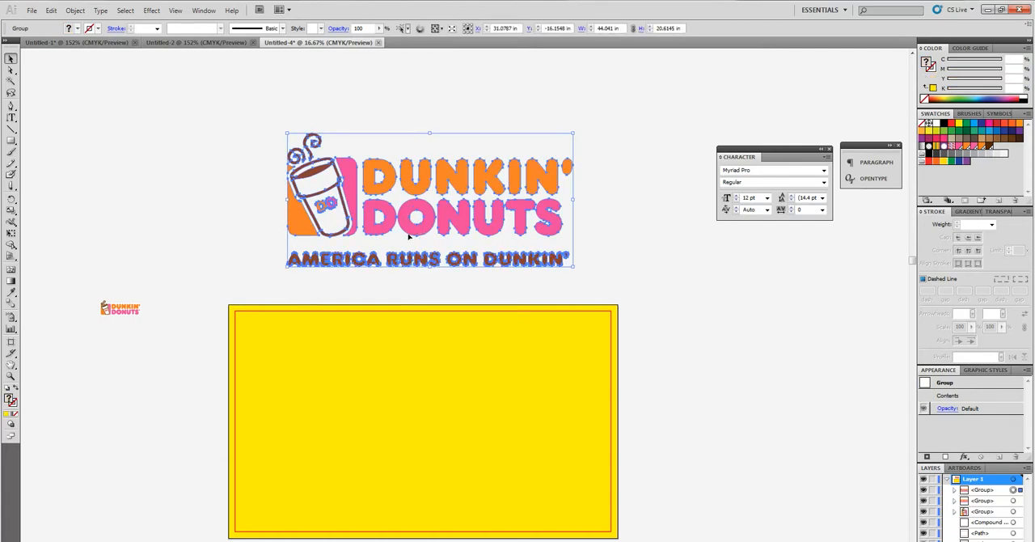
pyautogui.doubleClick(323, 168)
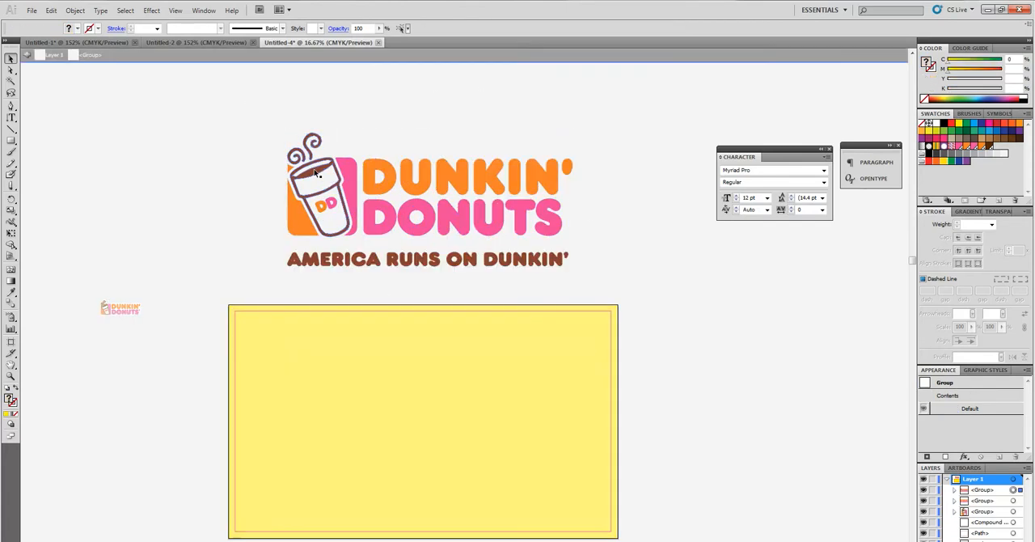
pyautogui.doubleClick(218, 196)
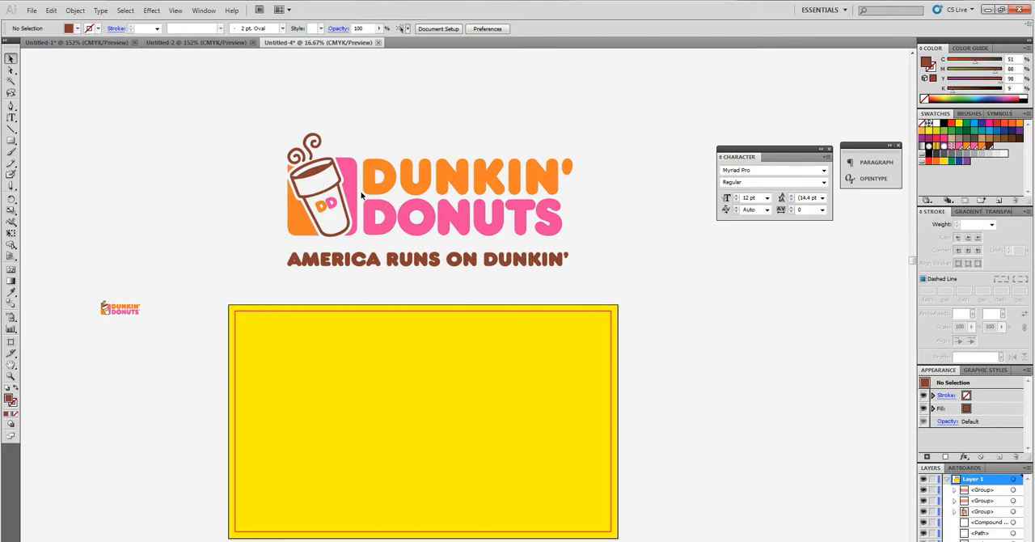
pyautogui.scroll(-3, 243, 282)
pyautogui.scroll(3, 247, 284)
# Step: Reposition the whole tagline logo slightly within the empty area above the artboard
pyautogui.moveTo(390, 237); pyautogui.dragTo(381, 260)
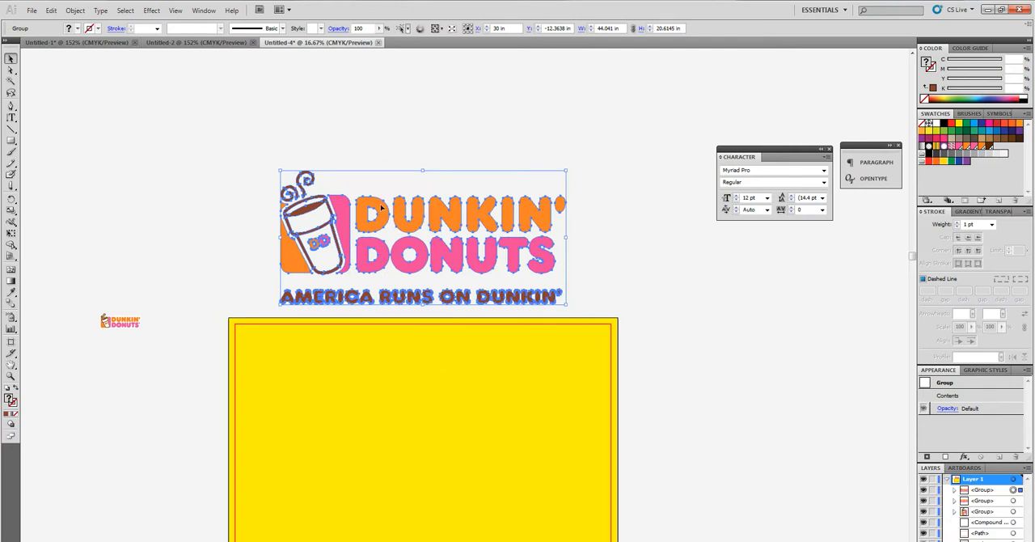
pyautogui.click(376, 143)
pyautogui.moveTo(280, 176); pyautogui.dragTo(597, 316)
pyautogui.click(589, 260)
pyautogui.moveTo(506, 224); pyautogui.dragTo(502, 206)
pyautogui.scroll(-3, 523, 294)
pyautogui.scroll(3, 509, 250)
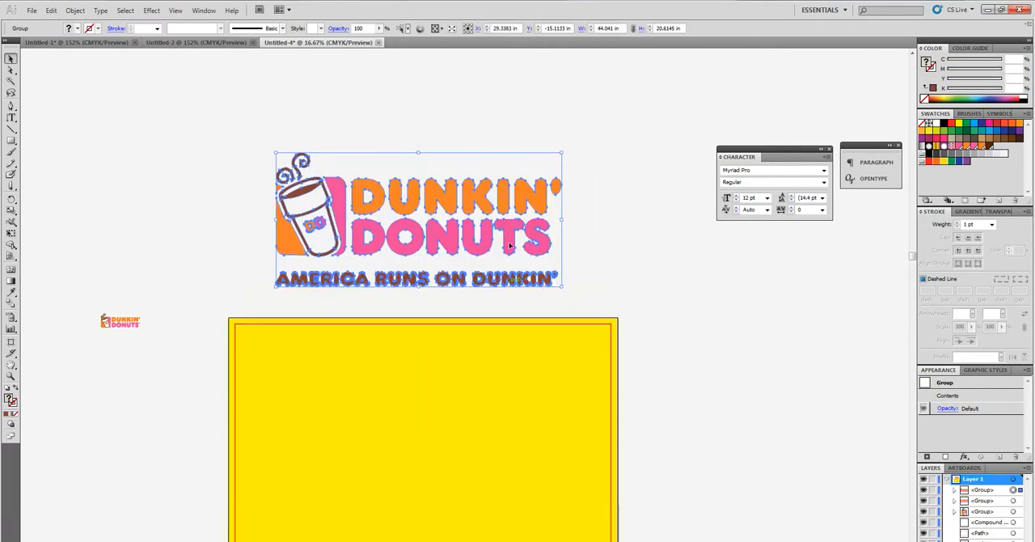
# Step: In isolation mode, try placing DONUTS beside DUNKIN' and the tagline enlarged beneath both words
pyautogui.doubleClick(504, 243)
pyautogui.moveTo(416, 235); pyautogui.dragTo(634, 196)
pyautogui.click(626, 267)
pyautogui.moveTo(628, 284); pyautogui.dragTo(561, 264)
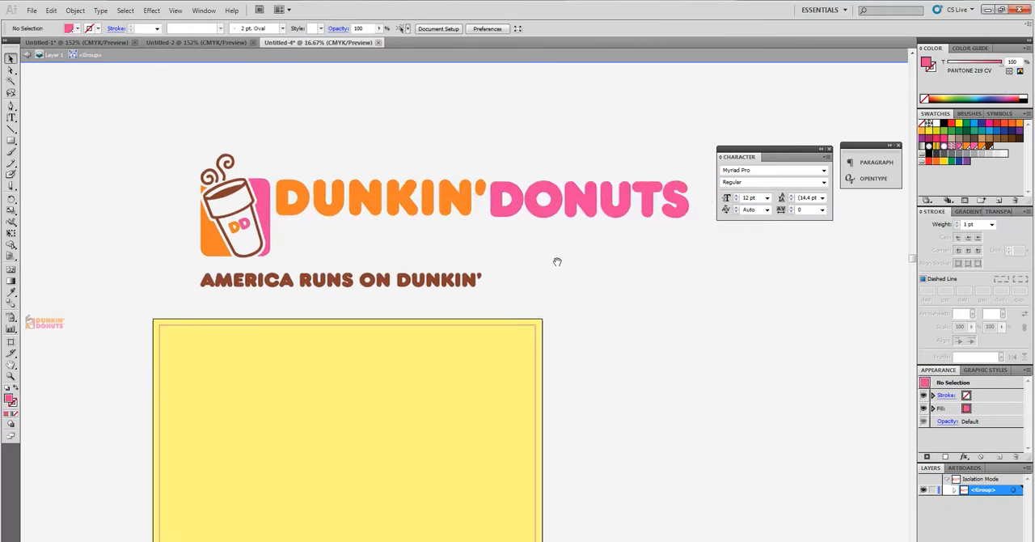
pyautogui.moveTo(240, 280); pyautogui.dragTo(323, 231)
pyautogui.moveTo(566, 236)
pyautogui.mouseDown()
pyautogui.moveTo(709, 249)
pyautogui.moveTo(548, 239)
pyautogui.mouseUp()
pyautogui.click(510, 269)
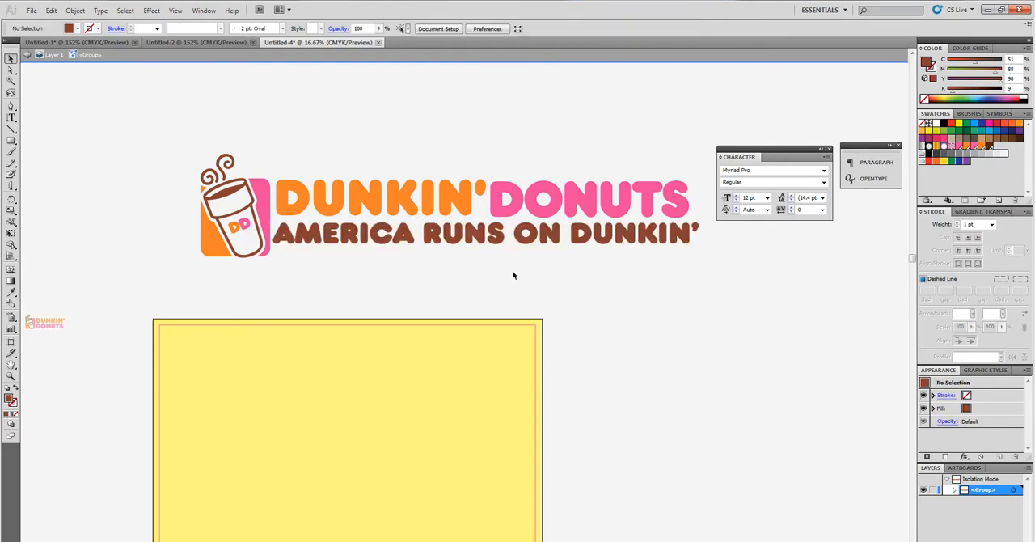
# Step: Undo the rearrangement of the logo's words and tagline, and exit isolation mode
pyautogui.hotkey('ctrl', 'z')
pyautogui.hotkey('ctrl', 'z')
pyautogui.hotkey('ctrl', 'z')
pyautogui.hotkey('ctrl', 'z')
pyautogui.hotkey('ctrl', 'z')
pyautogui.scroll(-5, 579, 299)
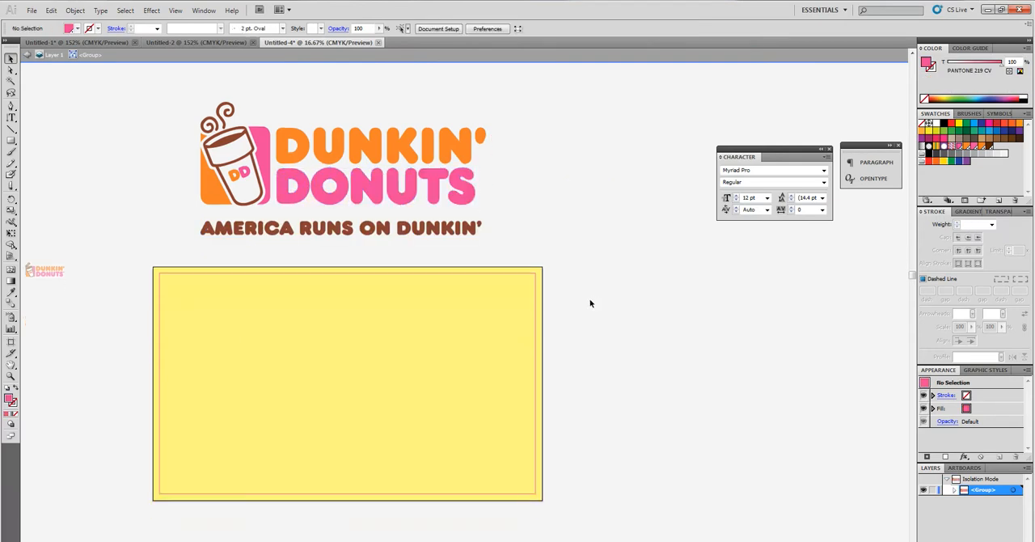
pyautogui.doubleClick(611, 305)
# Step: Move the tagline logo higher above the artboard
pyautogui.scroll(2, 612, 324)
pyautogui.moveTo(429, 170); pyautogui.dragTo(700, 231)
pyautogui.moveTo(371, 110); pyautogui.dragTo(787, 235)
pyautogui.moveTo(641, 229); pyautogui.dragTo(393, 129)
pyautogui.moveTo(190, 167); pyautogui.dragTo(291, 205)
# Step: Fill the background rectangle with the tagline logo's pink using the Eyedropper, and deselect it
pyautogui.click(340, 366)
pyautogui.click(10, 292)
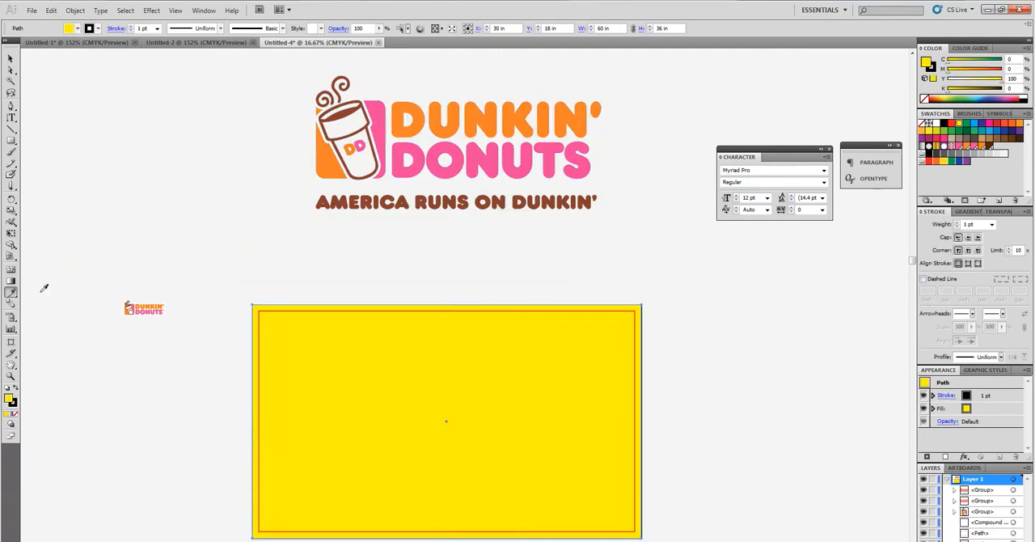
pyautogui.click(412, 145)
pyautogui.click(10, 58)
pyautogui.click(245, 147)
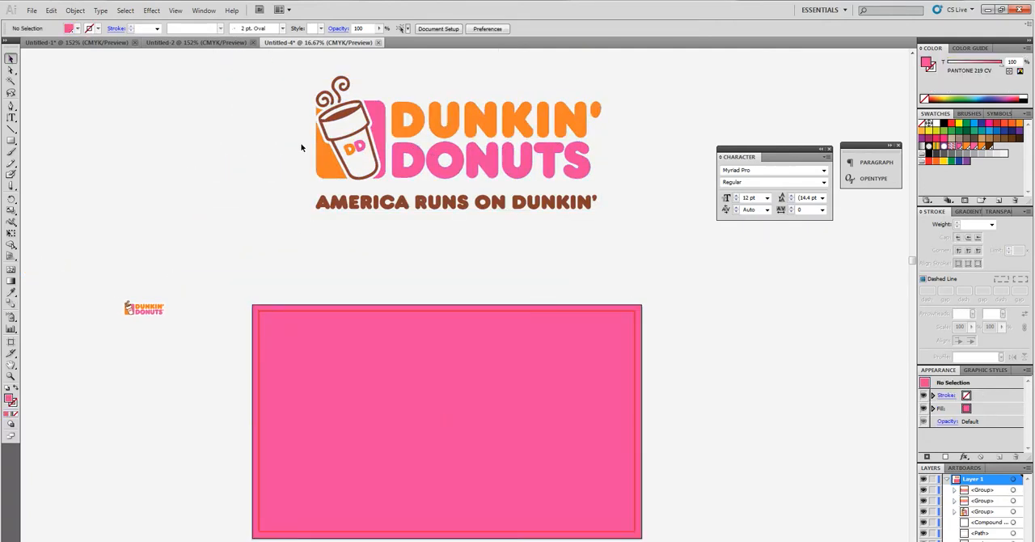
# Step: Try the tagline logo on the pink background, and move it off to the empty area above and left of the artboard
pyautogui.scroll(1, 277, 156)
pyautogui.moveTo(277, 156); pyautogui.dragTo(397, 94)
pyautogui.scroll(-2, 659, 287)
pyautogui.moveTo(491, 164); pyautogui.dragTo(484, 434)
pyautogui.click(493, 204)
pyautogui.scroll(-1, 363, 333)
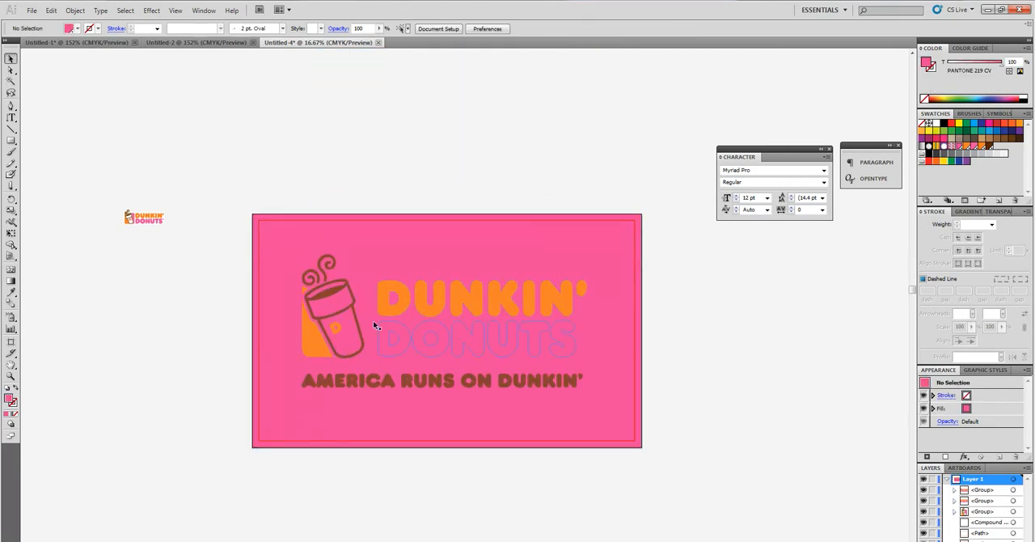
pyautogui.scroll(1, 388, 331)
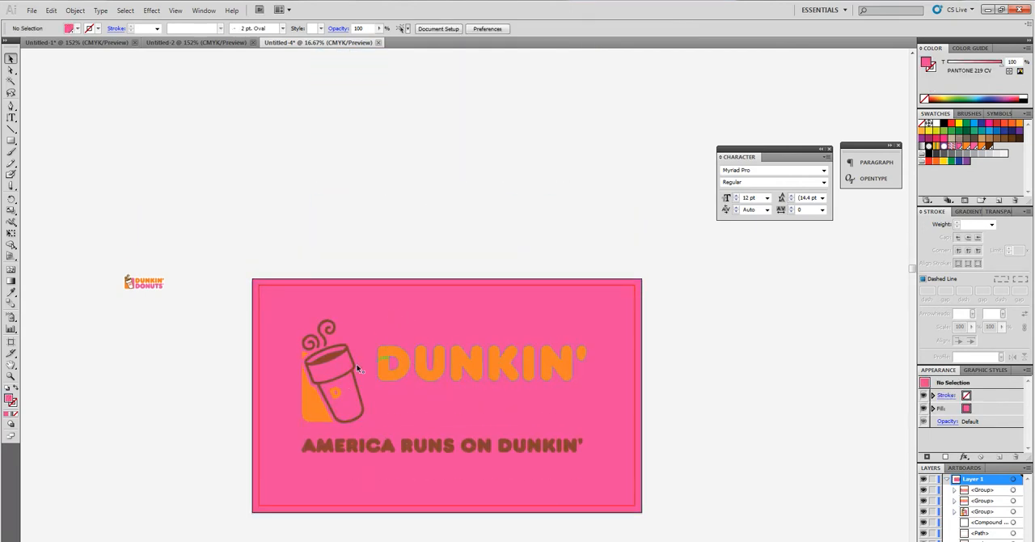
pyautogui.moveTo(407, 371); pyautogui.dragTo(248, 145)
# Step: Enlarge the small outlined logo proportionally to about 47.6 × 18.7 in and place it in the middle of the pink background
pyautogui.moveTo(125, 243); pyautogui.dragTo(608, 465)
pyautogui.moveTo(543, 410); pyautogui.dragTo(533, 378)
pyautogui.click(219, 432)
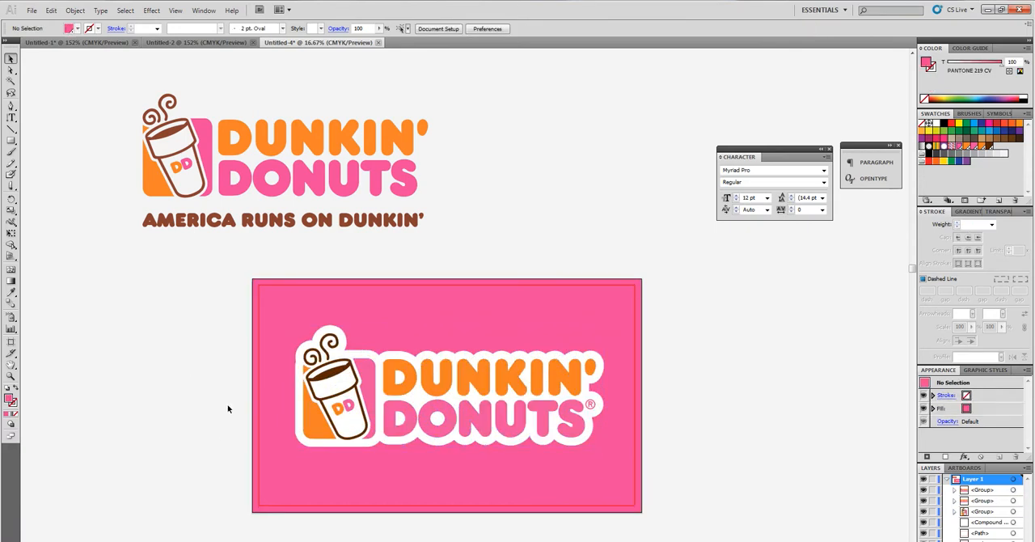
pyautogui.scroll(-2, 228, 421)
pyautogui.scroll(1, 258, 414)
pyautogui.click(461, 370)
pyautogui.moveTo(131, 279); pyautogui.dragTo(517, 434)
pyautogui.click(443, 361)
# Step: With the Eyedropper, try the outlined logo's orange and brown on the background rectangle, and fill it with that logo's pink
pyautogui.click(485, 283)
pyautogui.click(10, 292)
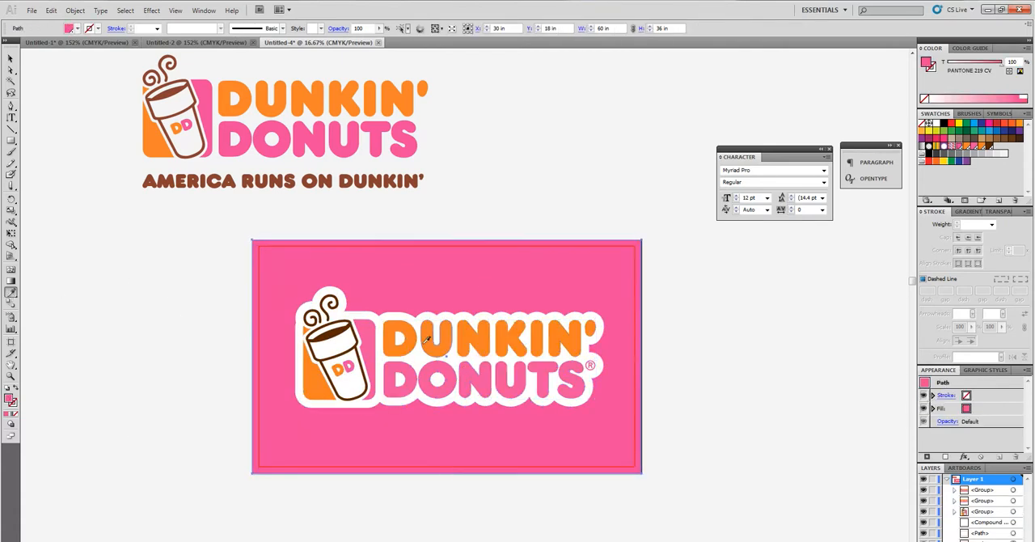
pyautogui.click(10, 59)
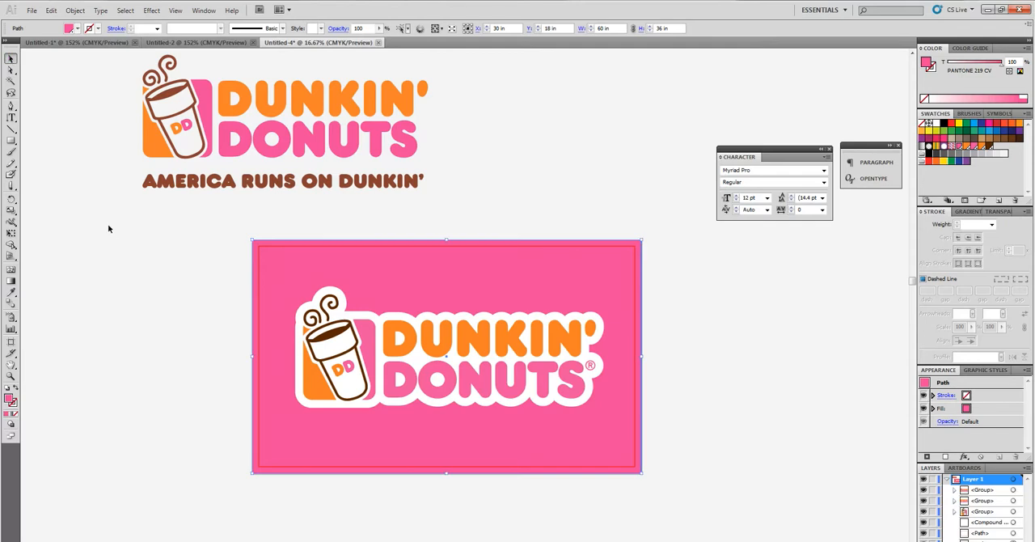
pyautogui.click(12, 293)
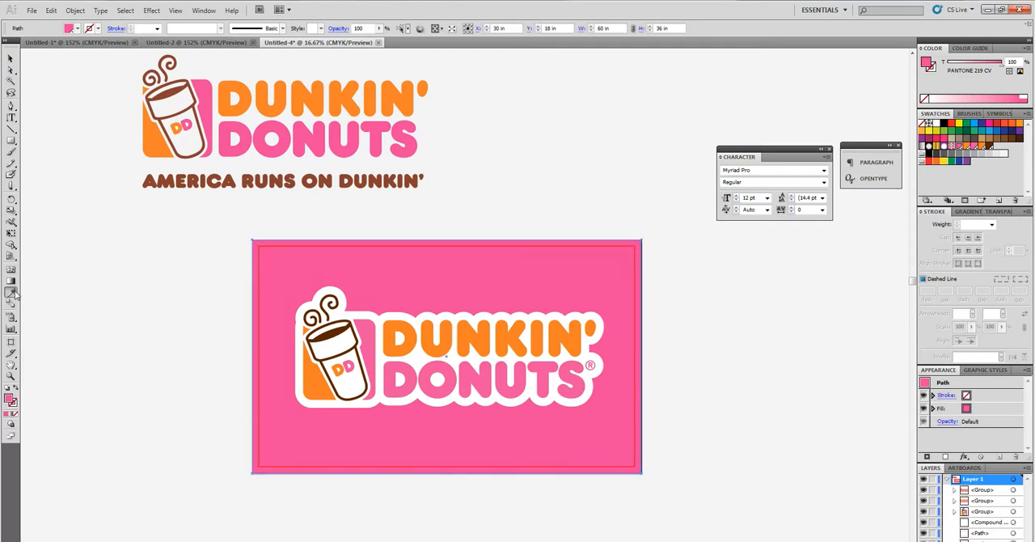
pyautogui.click(424, 341)
pyautogui.click(361, 353)
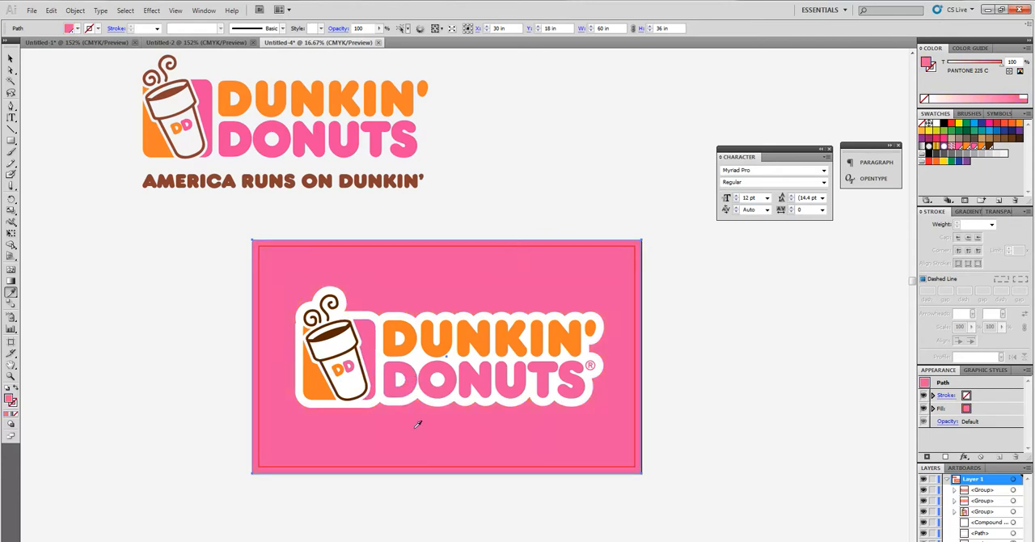
pyautogui.click(416, 340)
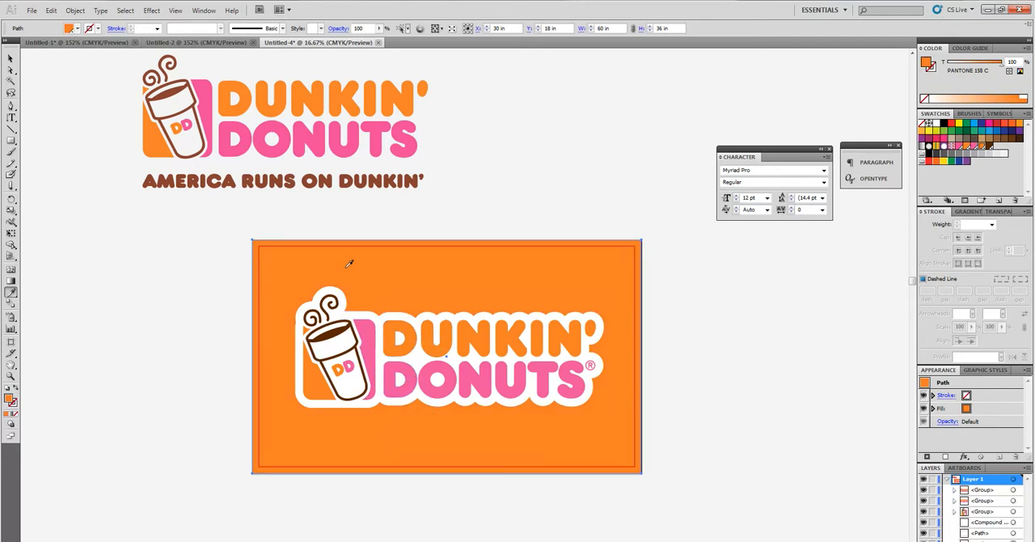
pyautogui.click(362, 335)
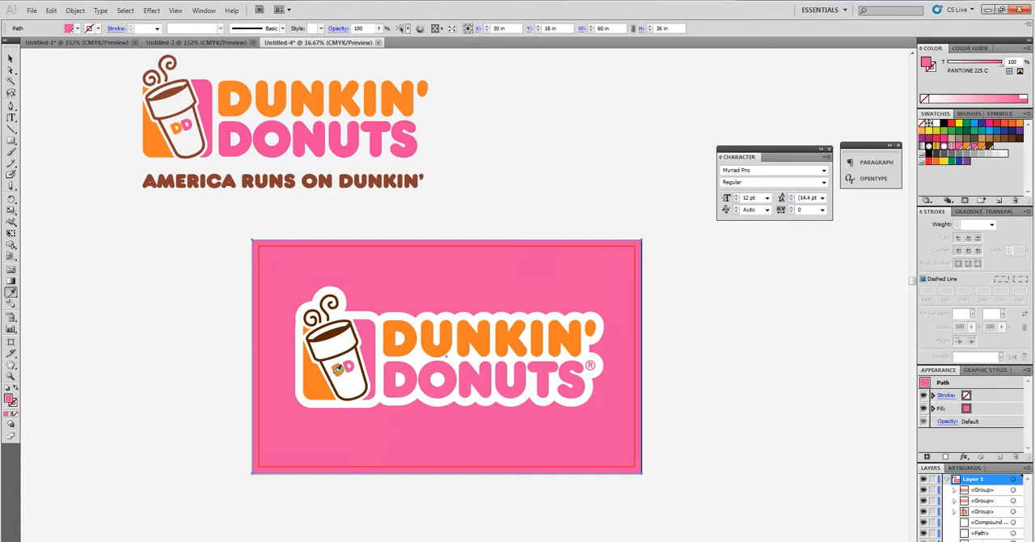
pyautogui.click(330, 329)
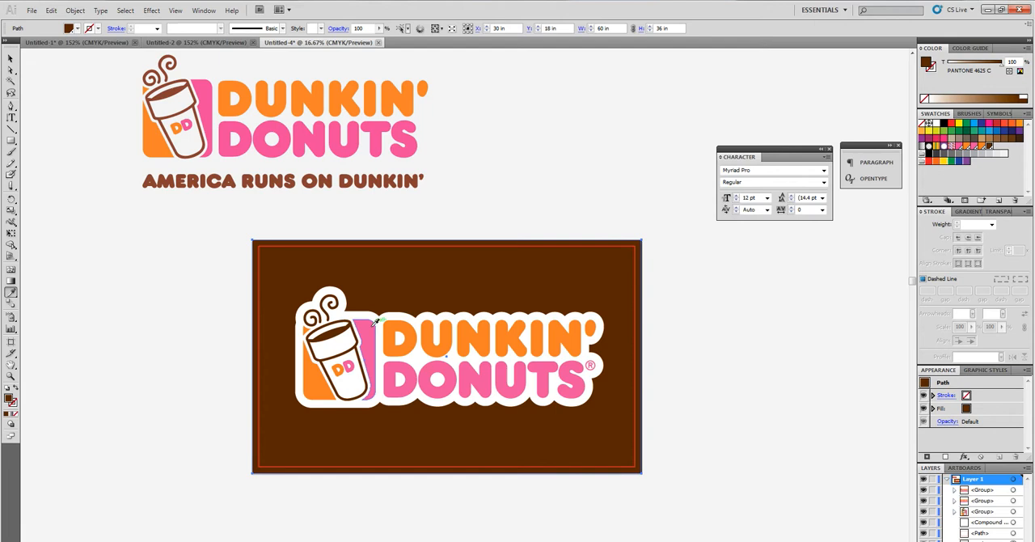
pyautogui.click(370, 329)
pyautogui.click(11, 58)
pyautogui.click(207, 485)
# Step: Select all parts of the outlined logo on the artboard and group them
pyautogui.scroll(1, 226, 483)
pyautogui.click(466, 407)
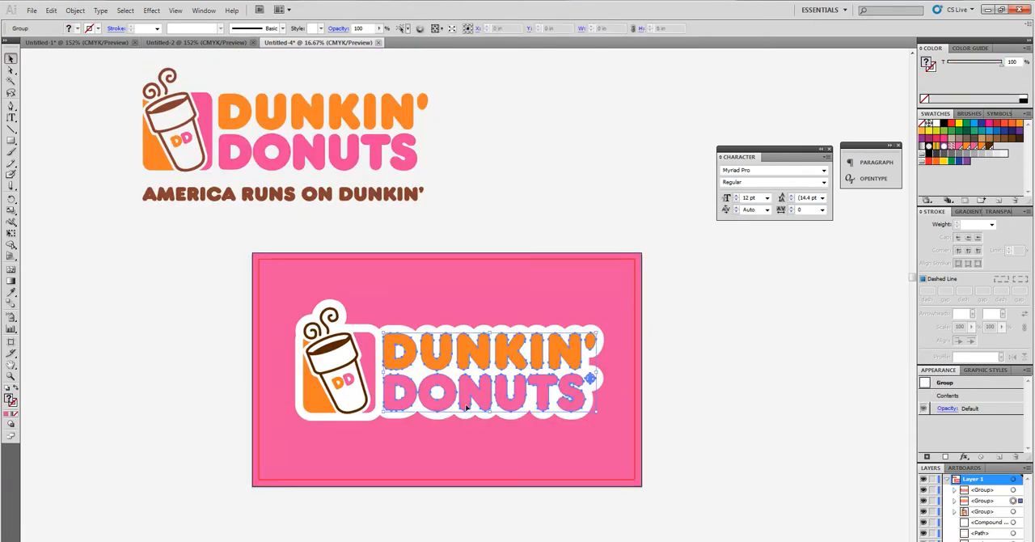
pyautogui.moveTo(718, 441); pyautogui.dragTo(243, 296)
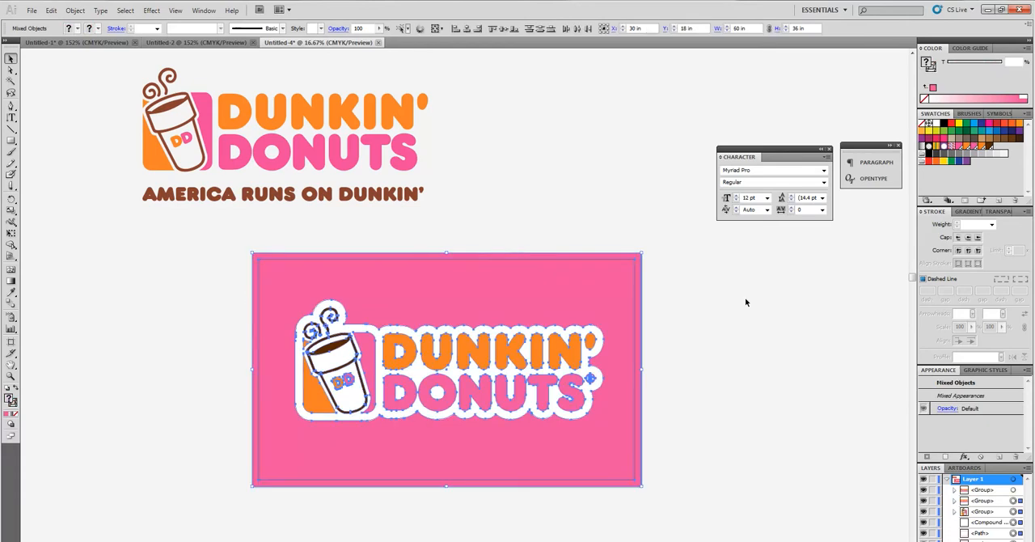
pyautogui.rightClick(487, 340)
pyautogui.click(506, 392)
# Step: Shrink the grouped outlined logo slightly in proportion and center it in the upper part of the red border
pyautogui.moveTo(439, 377)
pyautogui.mouseDown()
pyautogui.moveTo(443, 343)
pyautogui.moveTo(445, 366)
pyautogui.mouseUp()
pyautogui.moveTo(608, 413); pyautogui.dragTo(587, 401)
pyautogui.moveTo(494, 394); pyautogui.dragTo(499, 366)
pyautogui.click(552, 169)
# Step: Add the text "NOW OPEN" and enlarge it to about 53.6 × 12.2 in beneath the outlined logo
pyautogui.moveTo(10, 117); pyautogui.dragTo(58, 121)
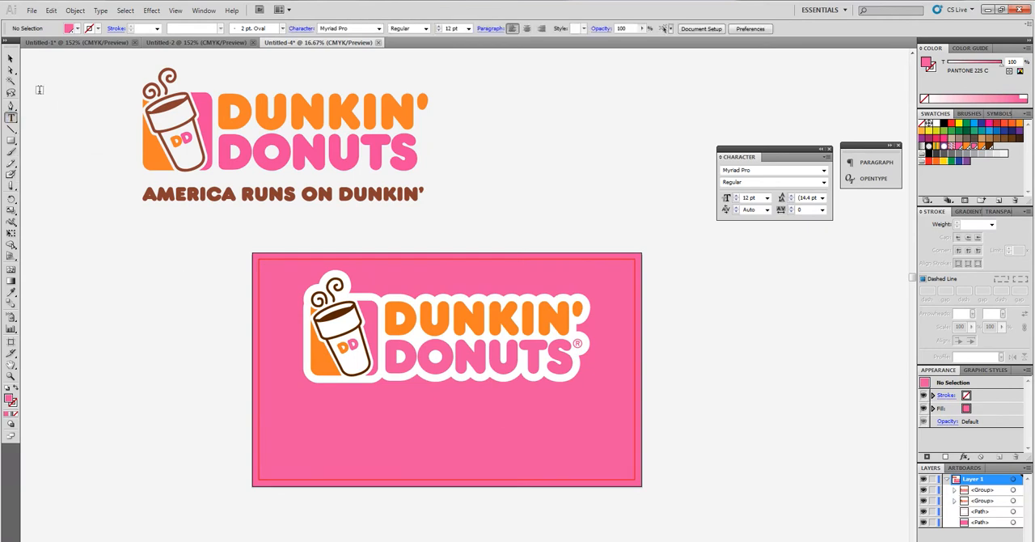
pyautogui.click(128, 331)
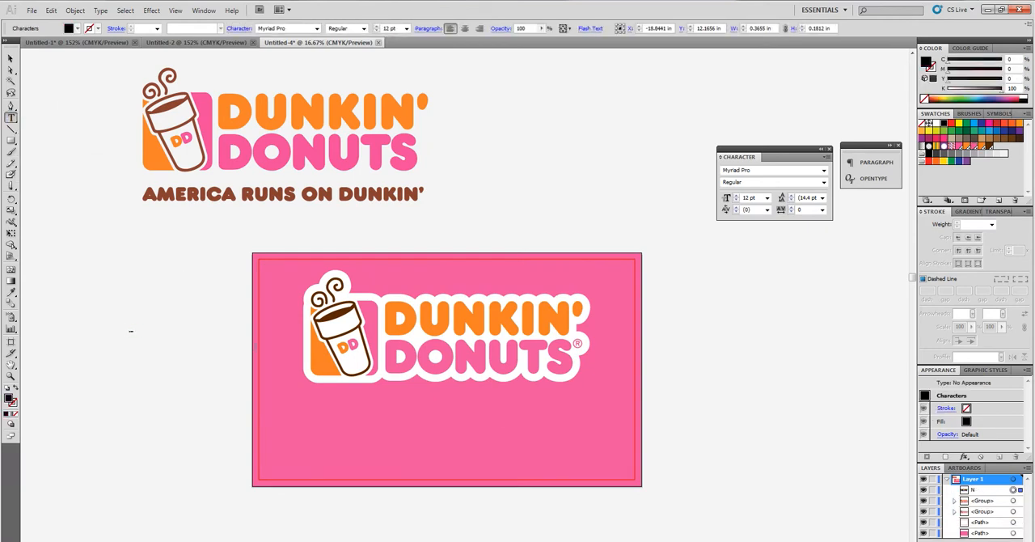
pyautogui.press('Escape')
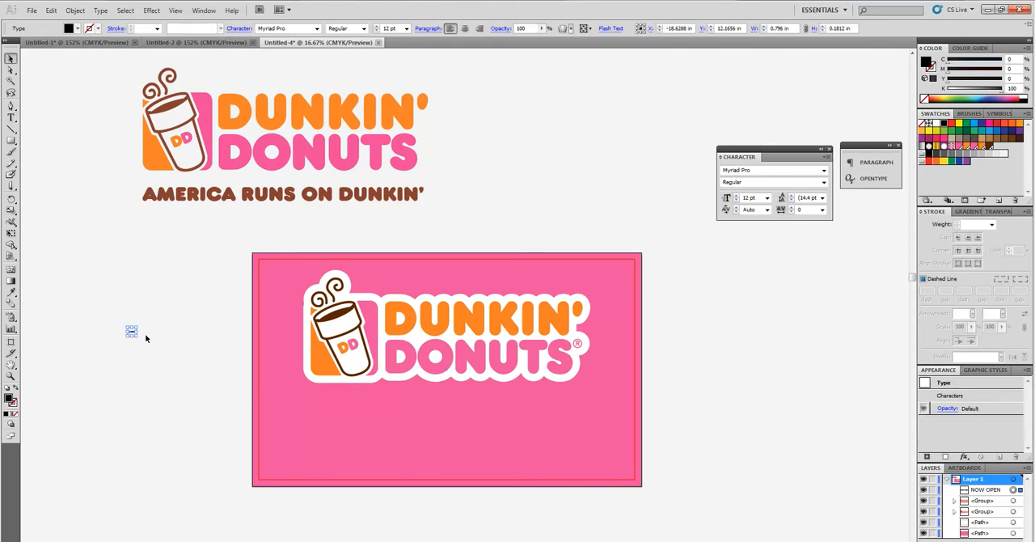
pyautogui.moveTo(139, 338); pyautogui.dragTo(460, 503)
pyautogui.moveTo(247, 419); pyautogui.dragTo(620, 477)
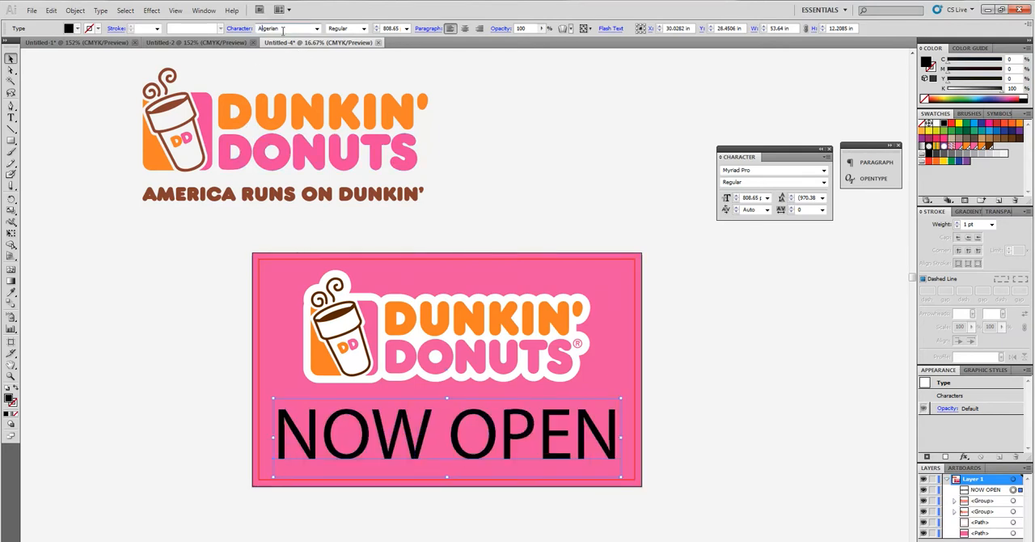
# Step: Set the NOW OPEN text's font to Arial with the Black style
pyautogui.press('Return')
pyautogui.click(363, 29)
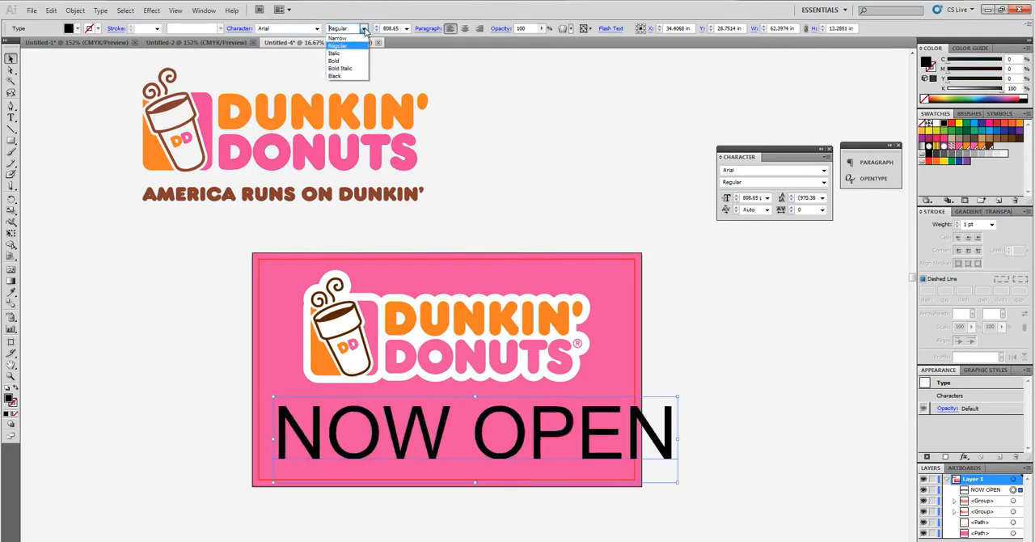
pyautogui.click(317, 29)
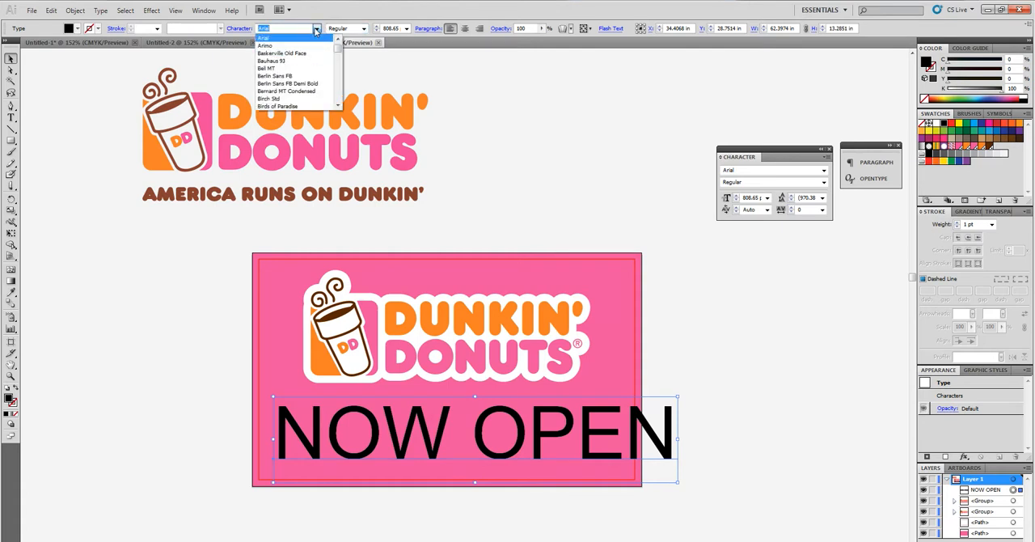
pyautogui.click(462, 110)
pyautogui.click(364, 29)
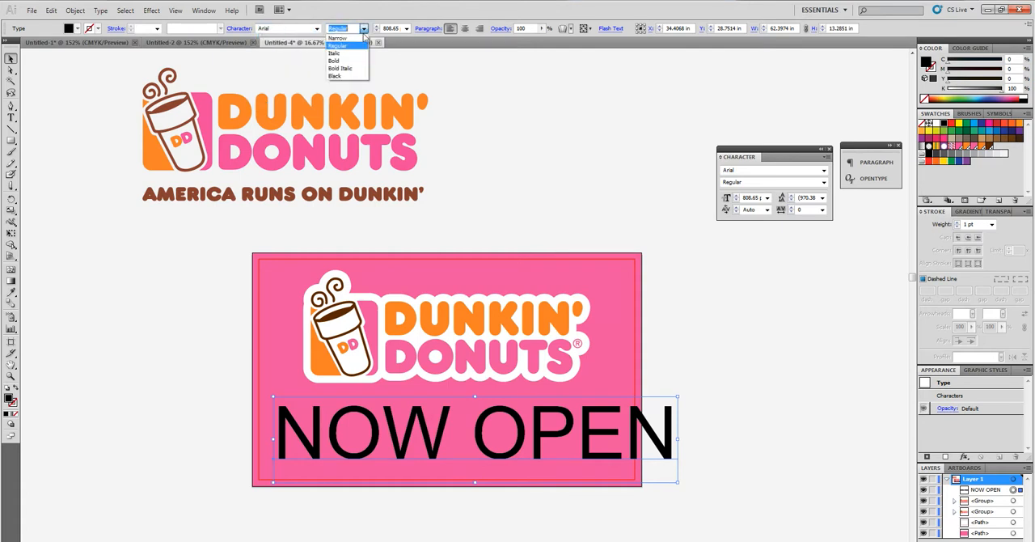
pyautogui.click(349, 76)
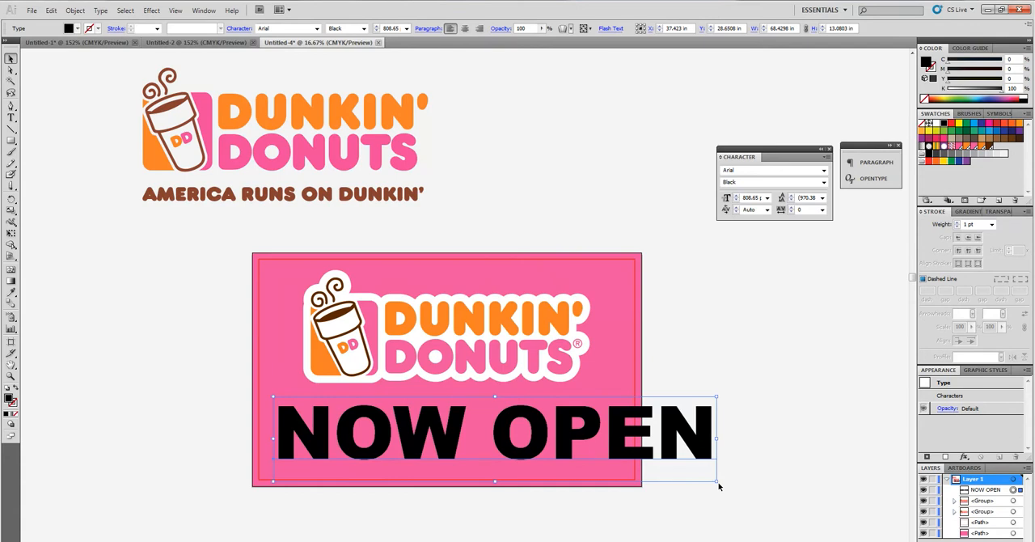
# Step: Shrink the NOW OPEN text to about 53.6 × 10.2 in, center it beneath the logo and fill it white
pyautogui.moveTo(715, 482); pyautogui.dragTo(620, 462)
pyautogui.moveTo(547, 431); pyautogui.dragTo(523, 439)
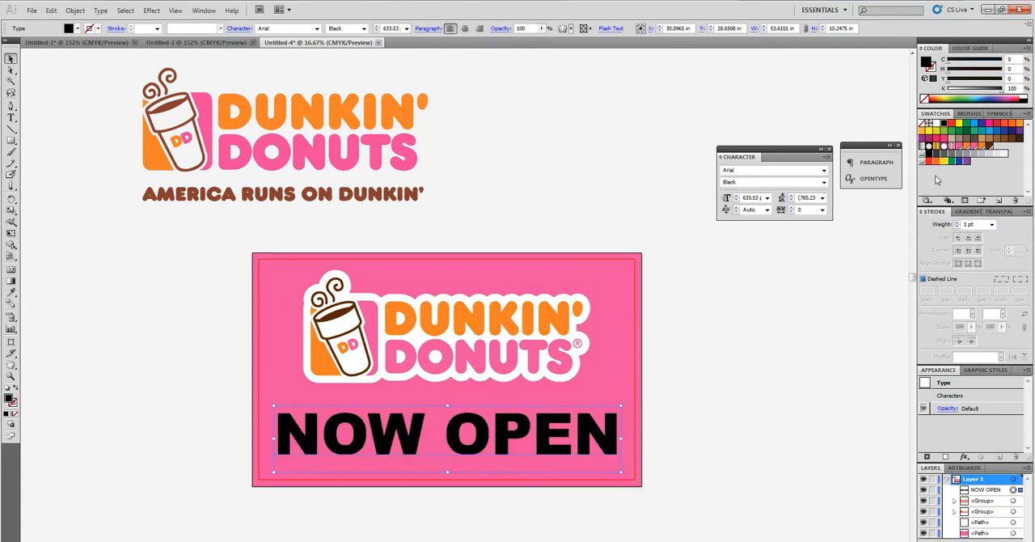
pyautogui.click(936, 127)
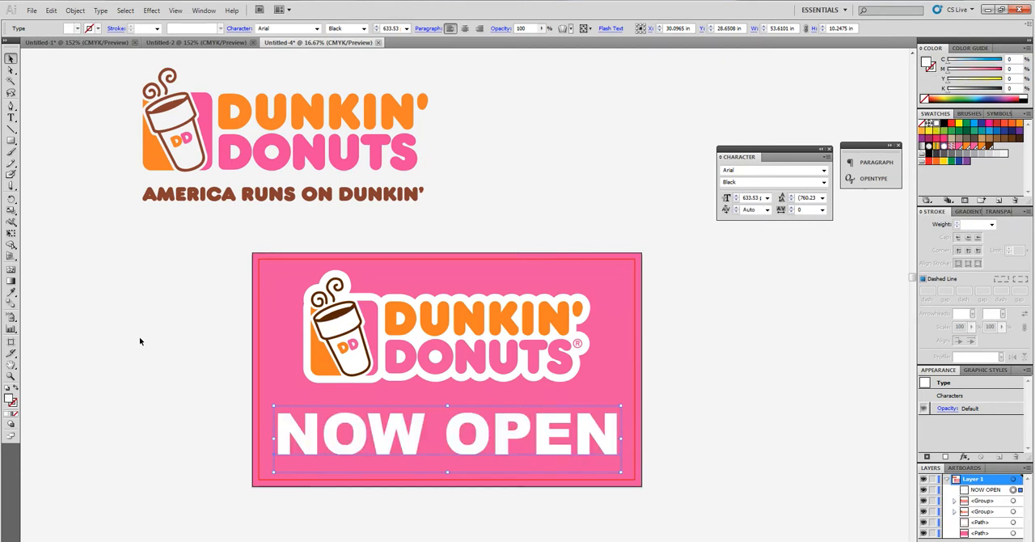
# Step: Try the cup's dark brown as the NOW OPEN text fill, return the fill to white and deselect the text
pyautogui.click(320, 364)
pyautogui.click(341, 313)
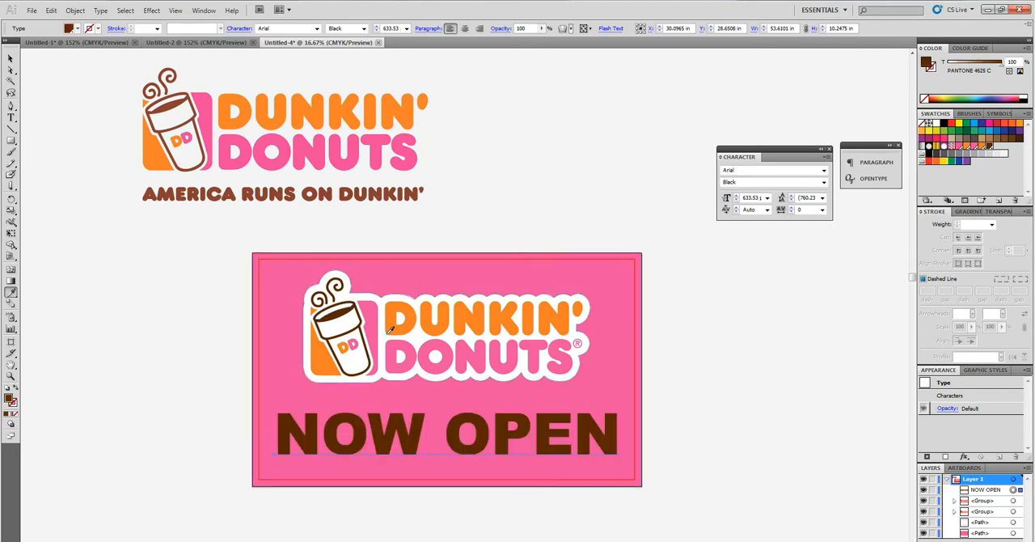
pyautogui.click(381, 300)
pyautogui.click(11, 59)
pyautogui.click(179, 312)
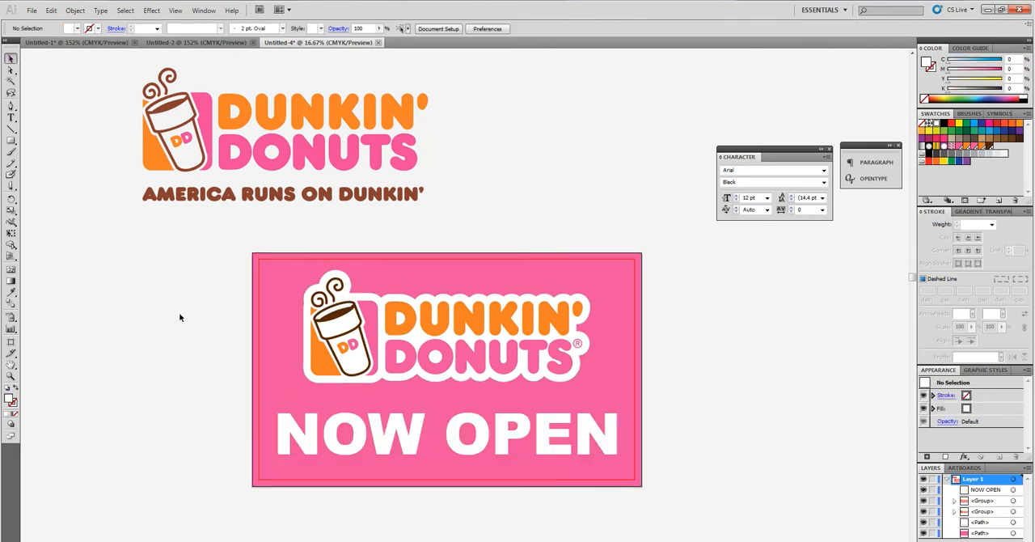
pyautogui.scroll(-2, 191, 324)
pyautogui.moveTo(138, 174); pyautogui.dragTo(718, 474)
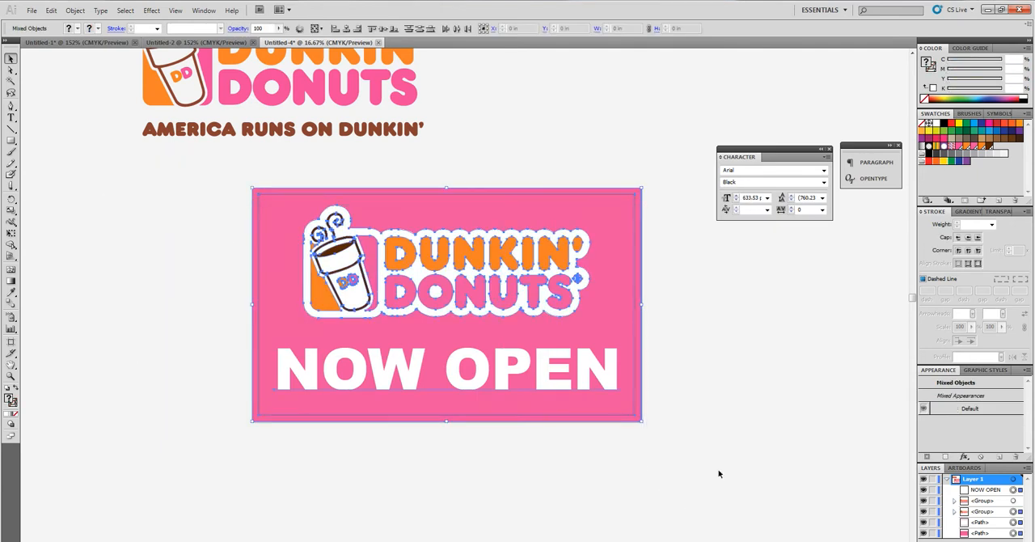
pyautogui.moveTo(67, 113); pyautogui.dragTo(178, 203)
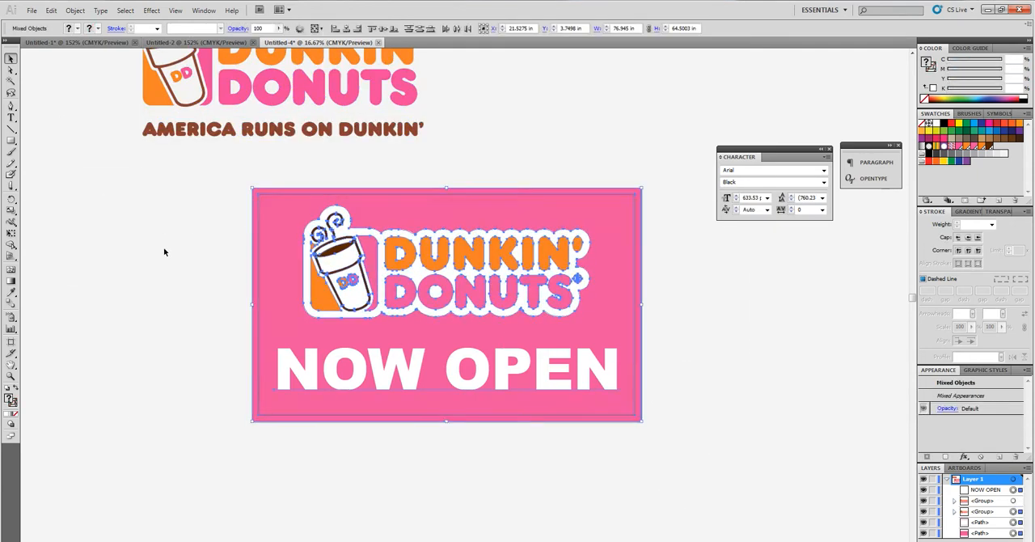
pyautogui.click(217, 325)
pyautogui.scroll(5, 222, 331)
pyautogui.scroll(4, 219, 331)
pyautogui.scroll(-7, 216, 317)
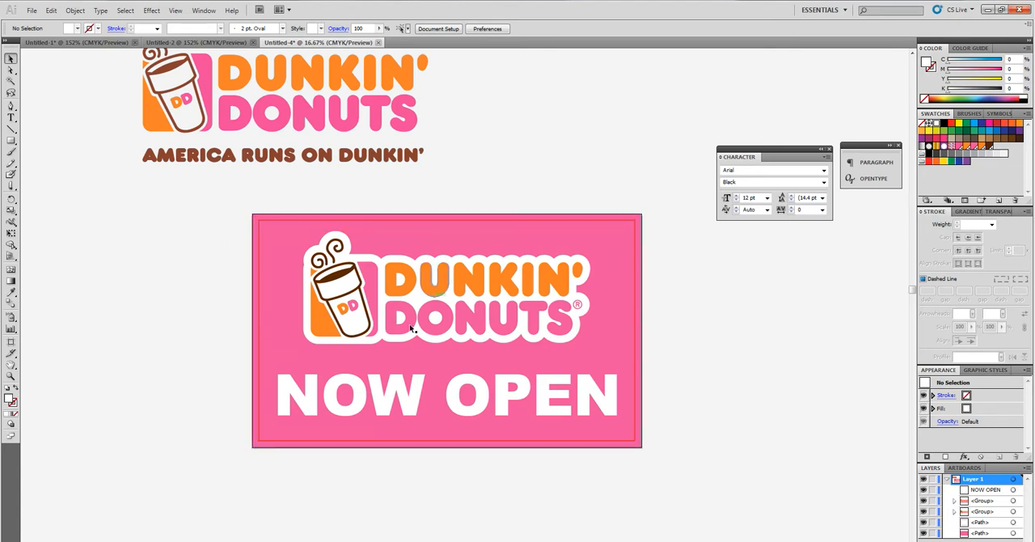
pyautogui.scroll(4, 415, 356)
pyautogui.scroll(-3, 417, 344)
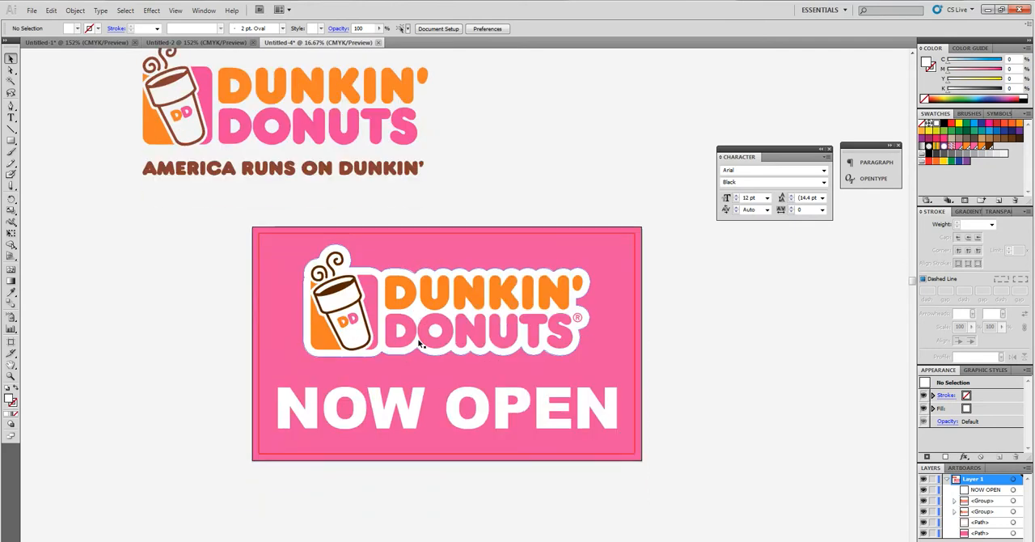
pyautogui.scroll(-1, 417, 338)
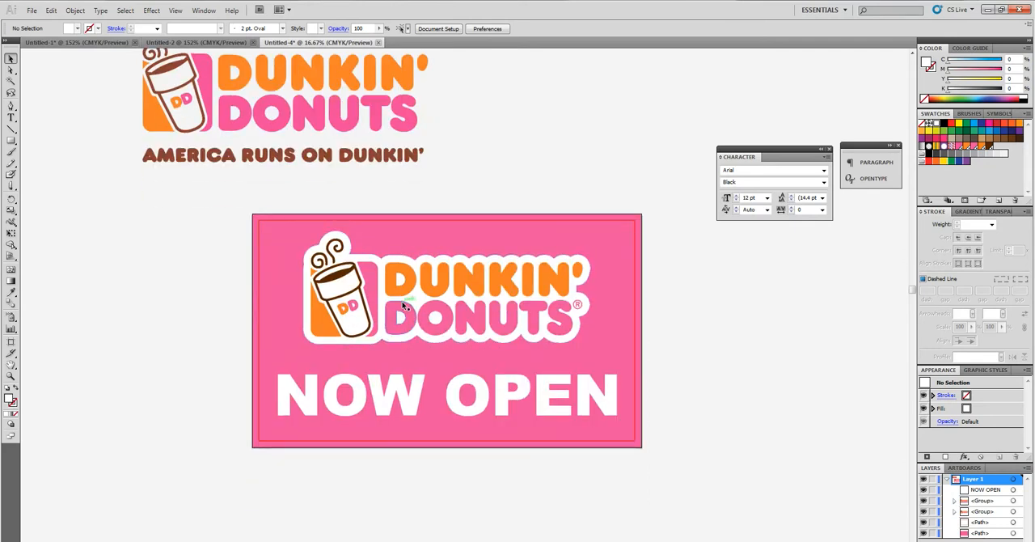
# Step: Convert the NOW OPEN text on the banner to outlines
pyautogui.click(533, 414)
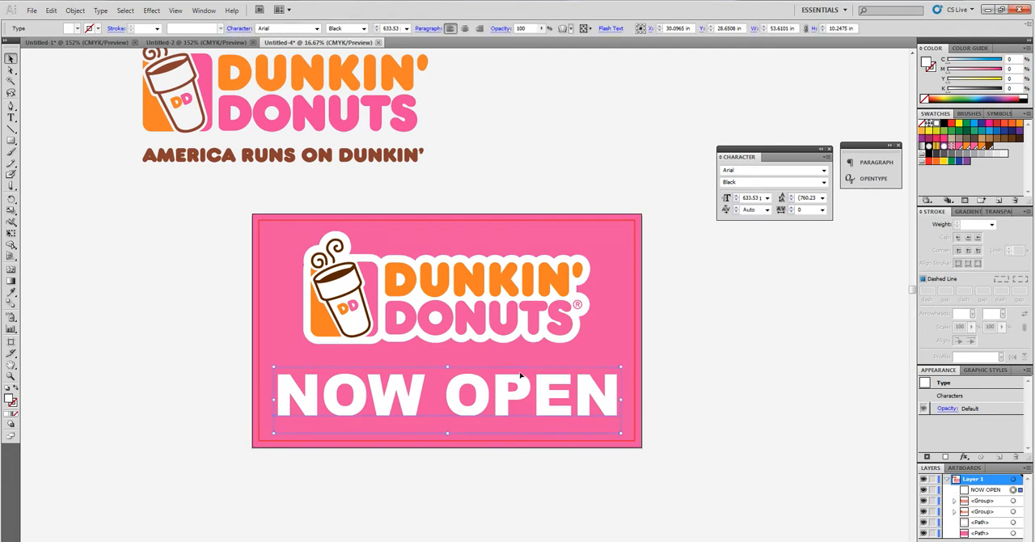
pyautogui.rightClick(457, 405)
pyautogui.click(496, 478)
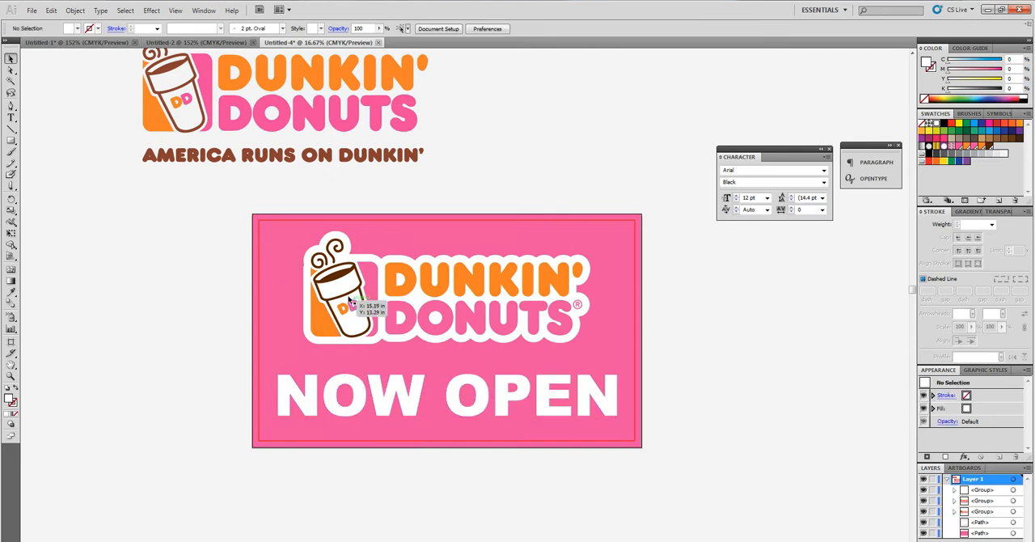
# Step: Inspect the outlined logo group and the outlined NOW OPEN lettering by selecting each, and clear the selection
pyautogui.scroll(1, 348, 303)
pyautogui.click(362, 346)
pyautogui.hotkey('ctrl', 'shift', 'a')
pyautogui.click(482, 335)
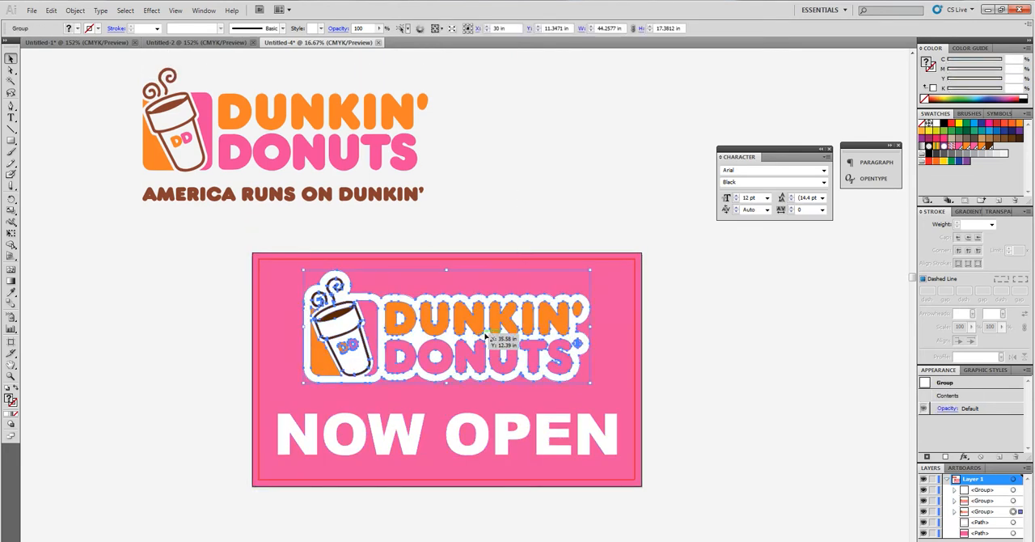
pyautogui.scroll(-4, 489, 343)
pyautogui.click(483, 380)
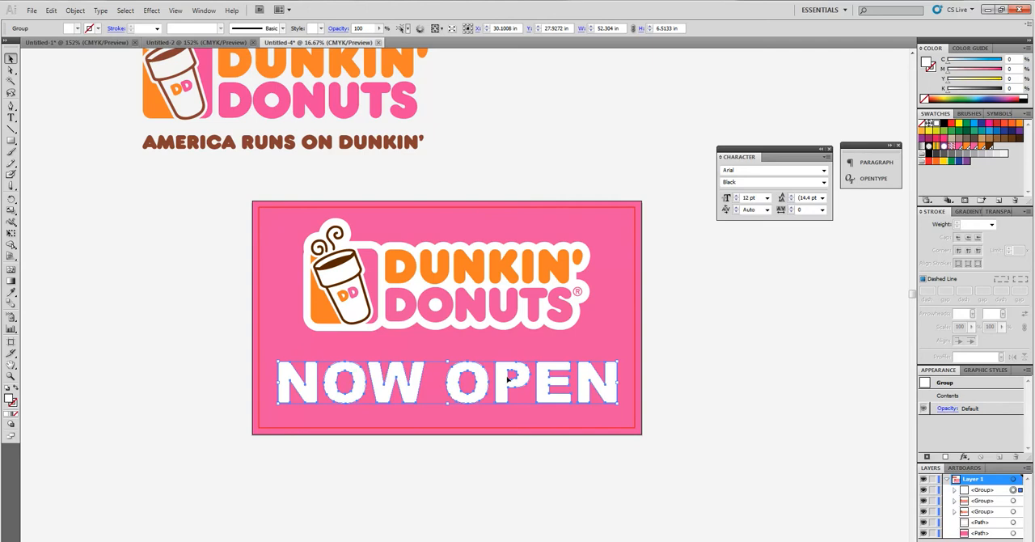
pyautogui.scroll(3, 453, 296)
pyautogui.moveTo(277, 169); pyautogui.dragTo(109, 93)
pyautogui.click(523, 185)
pyautogui.scroll(3, 501, 226)
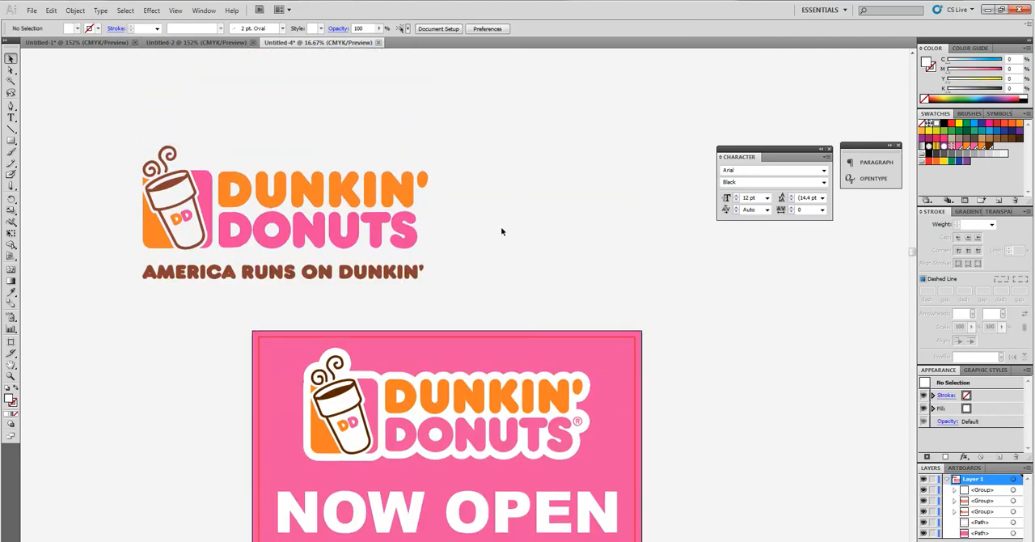
pyautogui.scroll(-5, 509, 223)
pyautogui.moveTo(186, 199); pyautogui.dragTo(706, 470)
pyautogui.click(725, 490)
pyautogui.click(771, 456)
pyautogui.moveTo(231, 278); pyautogui.dragTo(202, 200)
pyautogui.moveTo(200, 194)
pyautogui.mouseDown()
pyautogui.moveTo(704, 475)
pyautogui.moveTo(220, 199)
pyautogui.mouseUp()
pyautogui.click(746, 487)
pyautogui.click(240, 249)
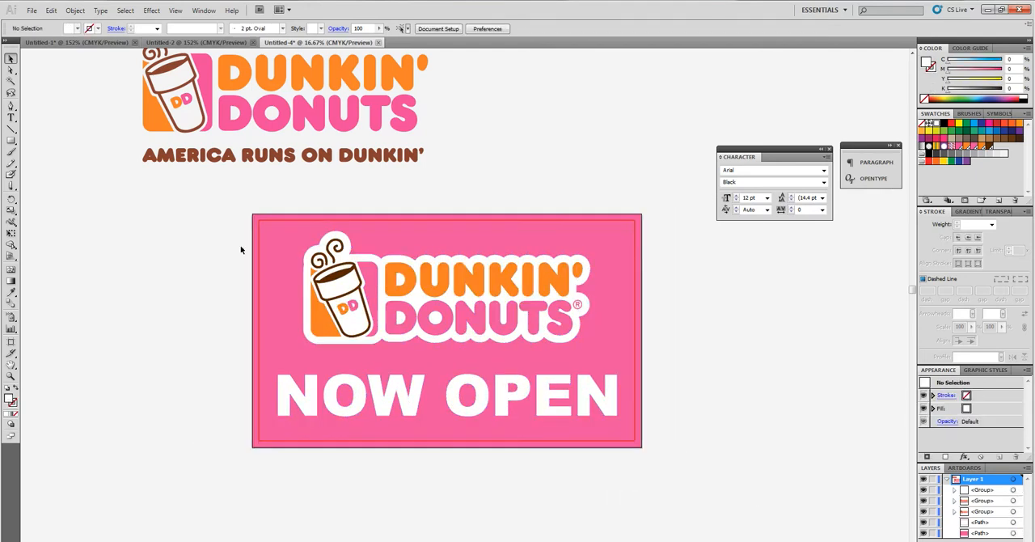